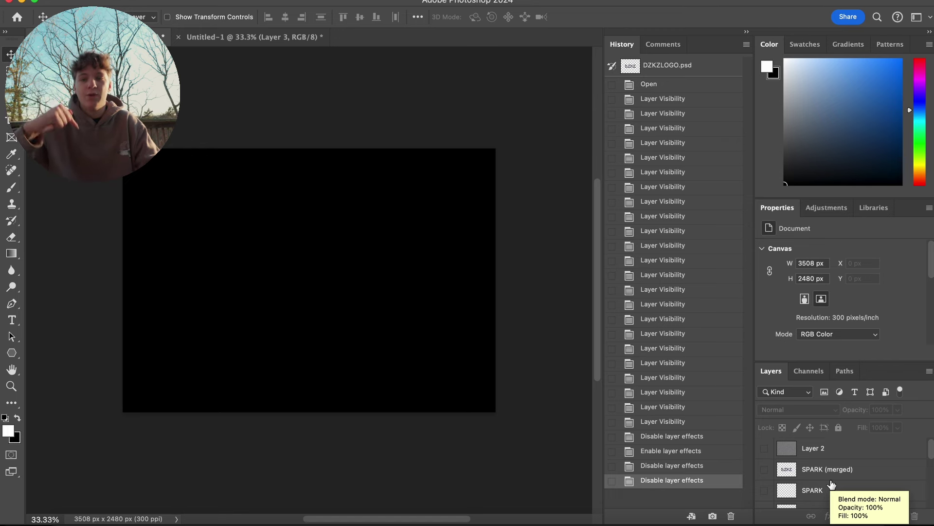
Add a text layer reading DZKZ on the black canvas in the Sprite Graffiti font.
{"action": "scroll", "coordinate": [157, 207], "scroll_direction": "up", "scroll_amount": 1}
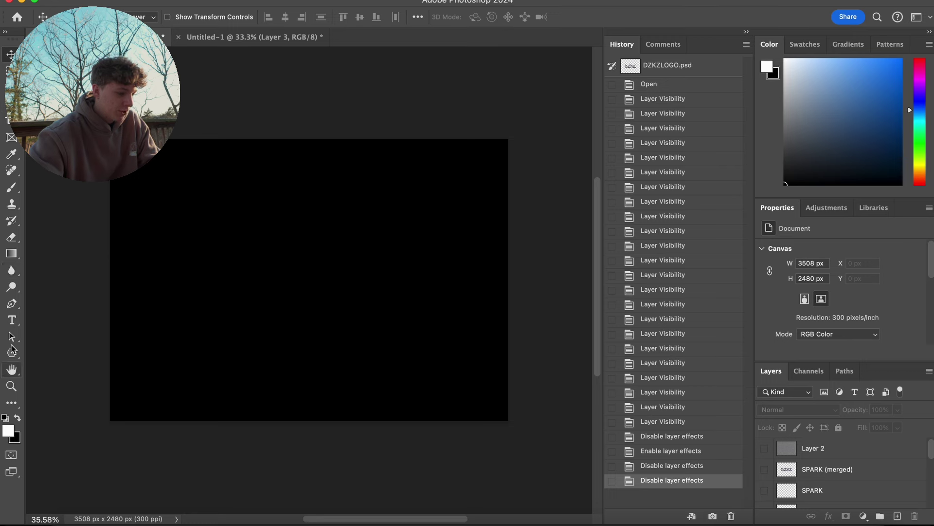
{"action": "left_click", "coordinate": [12, 320]}
{"action": "left_click", "coordinate": [225, 269]}
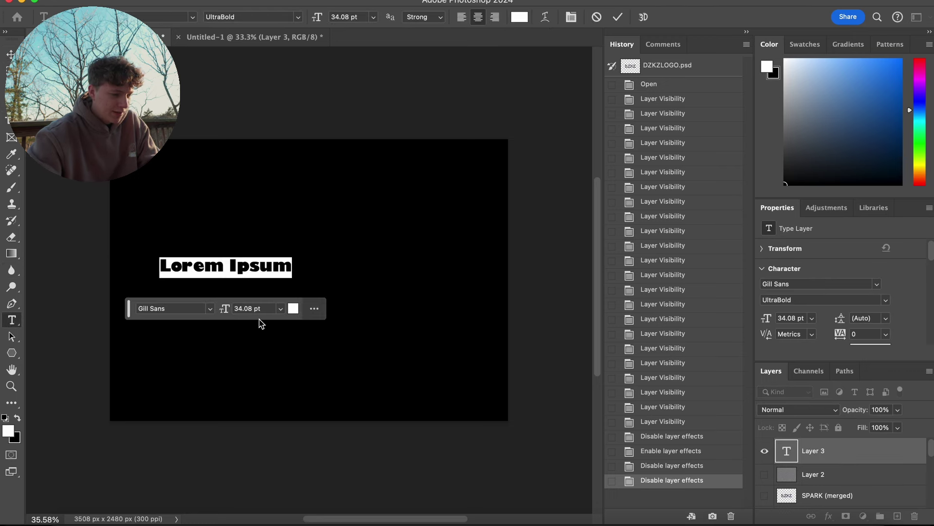
{"action": "type", "text": "DZKZ"}
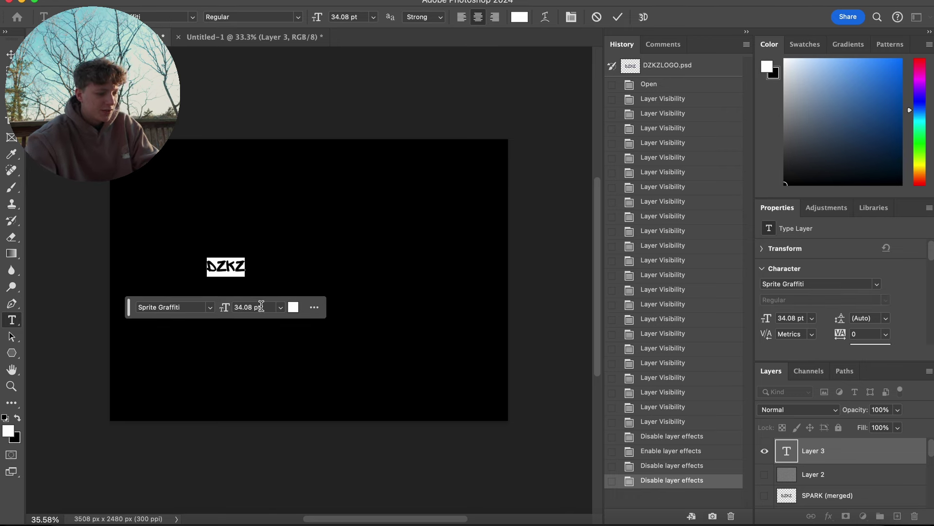
Set the DZKZ text's font size to 250 pt.
{"action": "left_click", "coordinate": [260, 305]}
{"action": "type", "text": "150"}
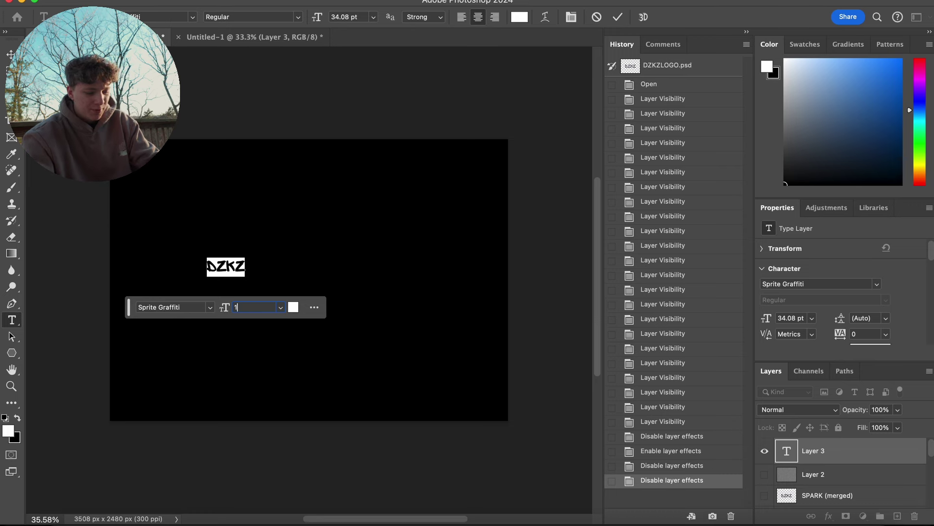
{"action": "key", "text": "Return"}
{"action": "left_click", "coordinate": [255, 324]}
{"action": "type", "text": "250"}
{"action": "key", "text": "Return"}
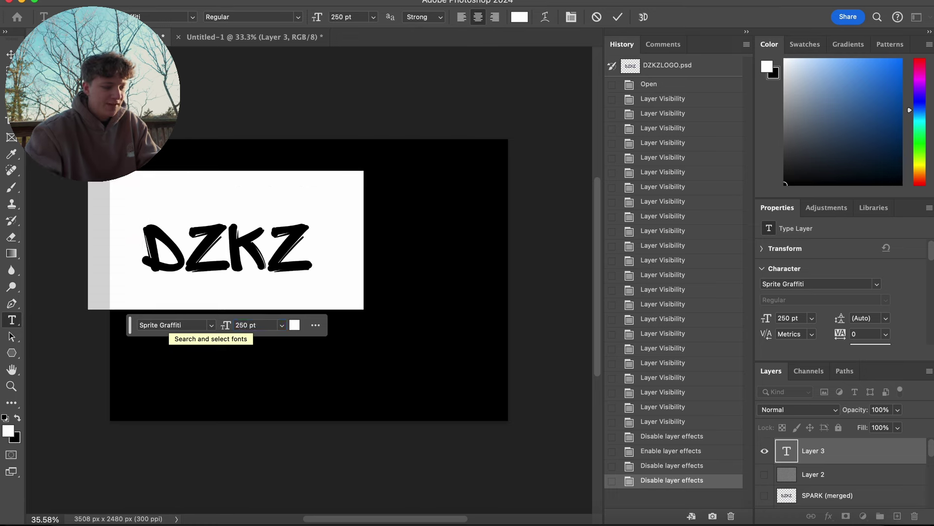
Commit the DZKZ text and move it to the centre of the canvas.
{"action": "left_click", "coordinate": [227, 99]}
{"action": "left_click", "coordinate": [222, 234]}
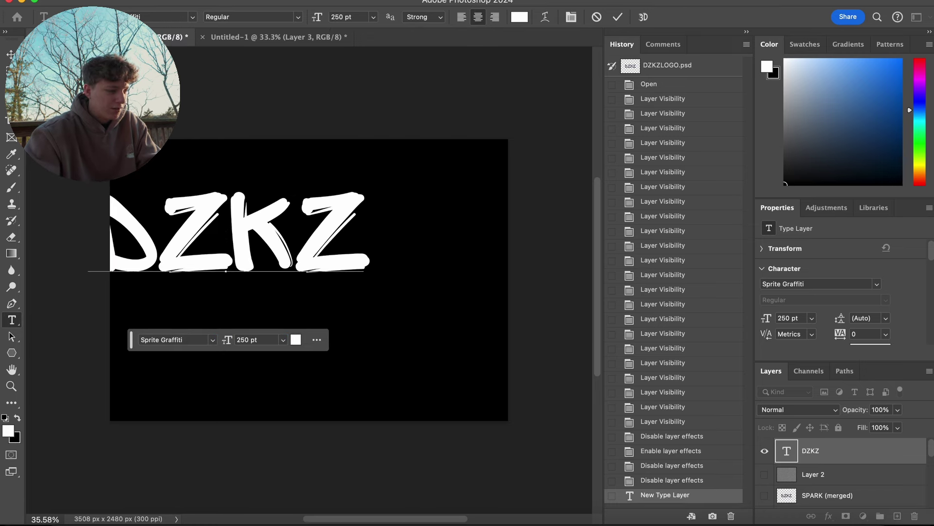
{"action": "left_click", "coordinate": [10, 55]}
{"action": "left_click_drag", "start_coordinate": [247, 220], "coordinate": [327, 263]}
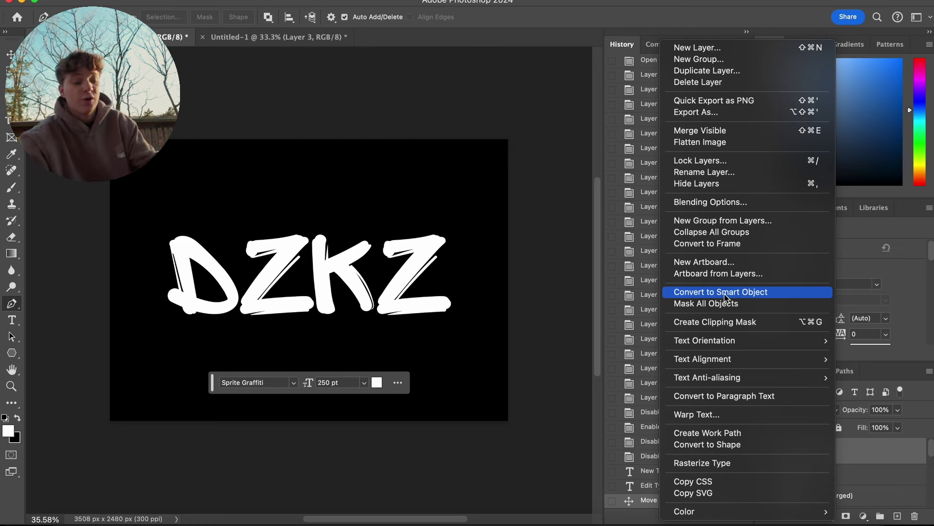
Convert the DZKZ text layer to a smart object and open its blending options.
{"action": "left_click", "coordinate": [725, 294]}
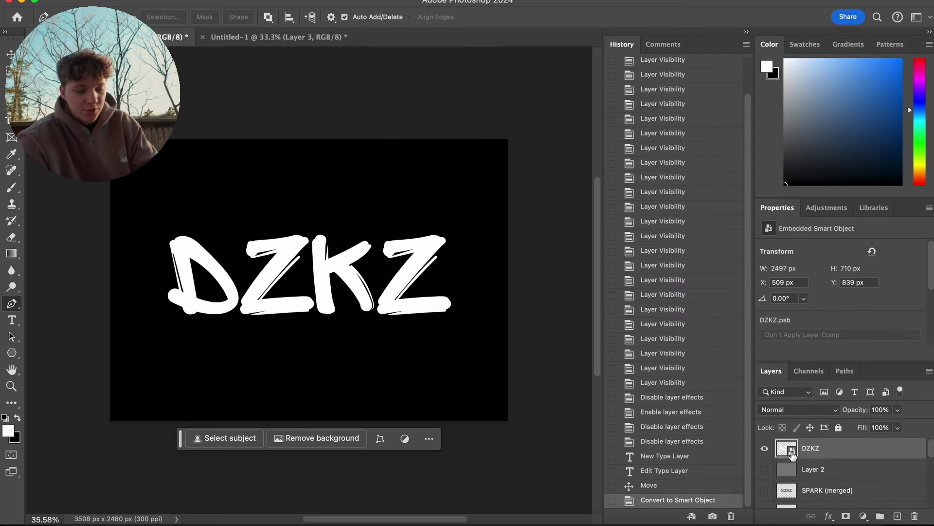
{"action": "right_click", "coordinate": [830, 450]}
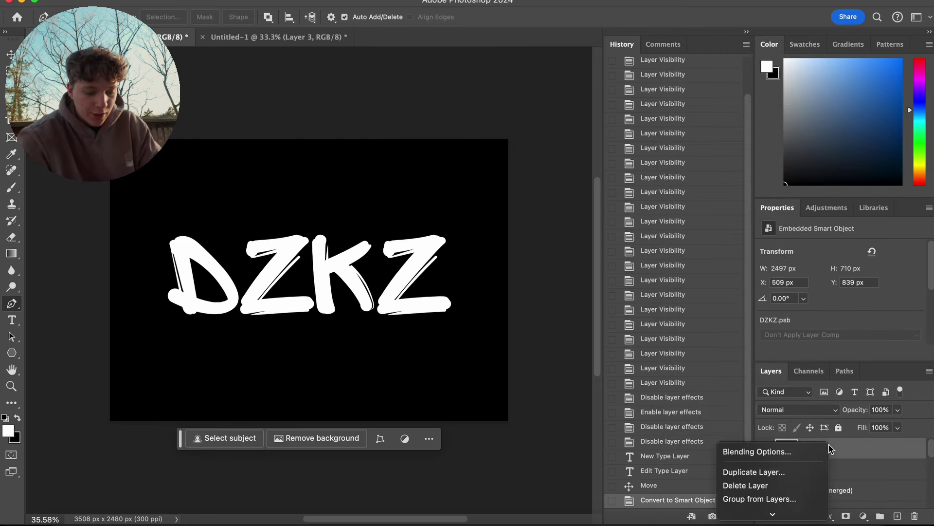
{"action": "left_click", "coordinate": [781, 453]}
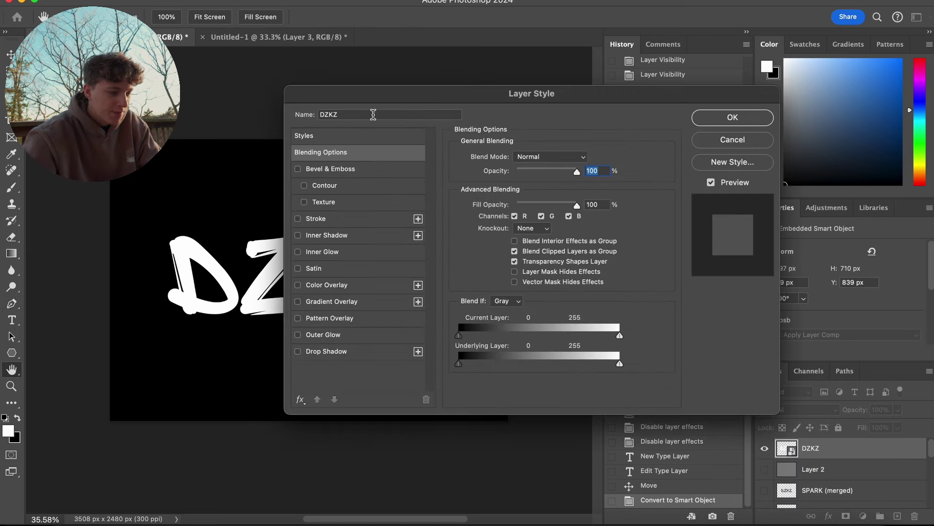
Enable an Inner Bevel with depth 1000%, size 142 px, soften 9 px, light angle 37° and altitude 21°.
{"action": "left_click", "coordinate": [298, 169]}
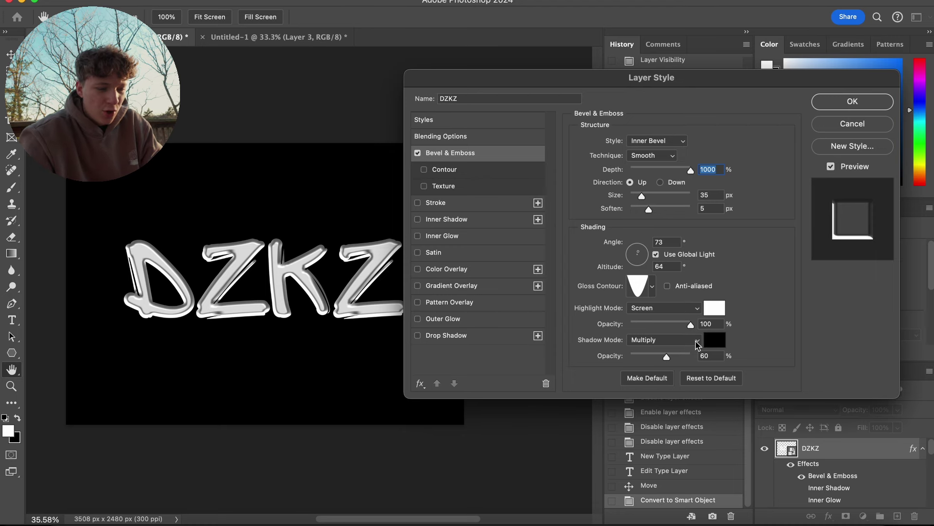
{"action": "left_click_drag", "start_coordinate": [642, 196], "coordinate": [631, 213]}
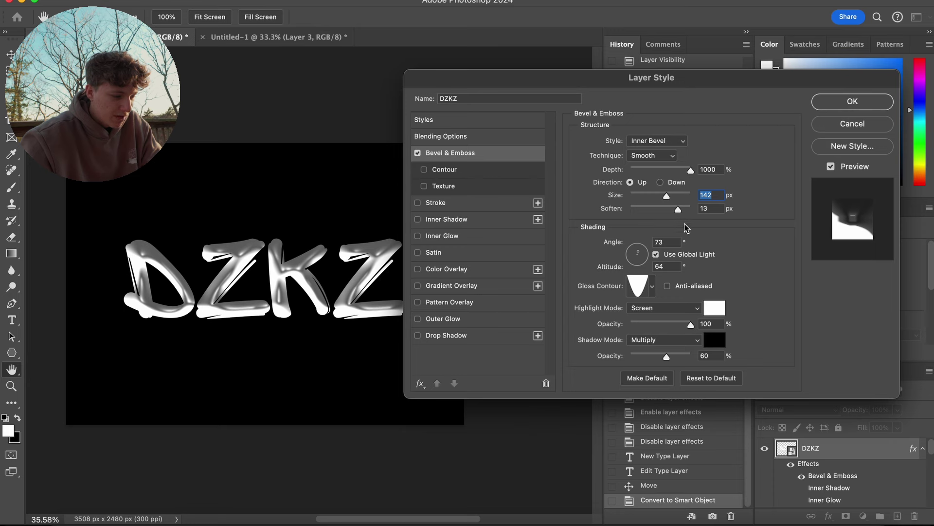
{"action": "left_click_drag", "start_coordinate": [483, 245], "coordinate": [645, 250]}
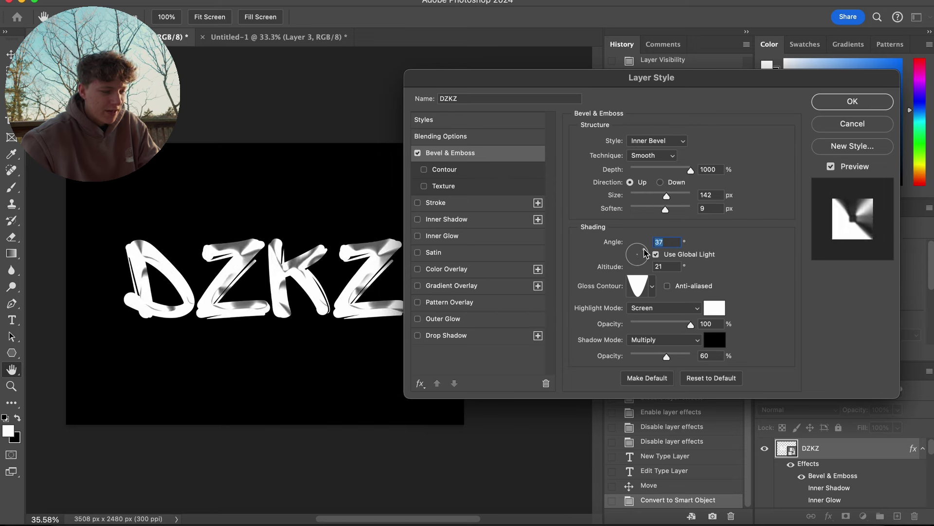
Try several gloss contours for the bevel, choose the sawtooth-shaped preset, and set the shadow opacity to 42%.
{"action": "left_click", "coordinate": [653, 291]}
{"action": "left_click", "coordinate": [617, 336]}
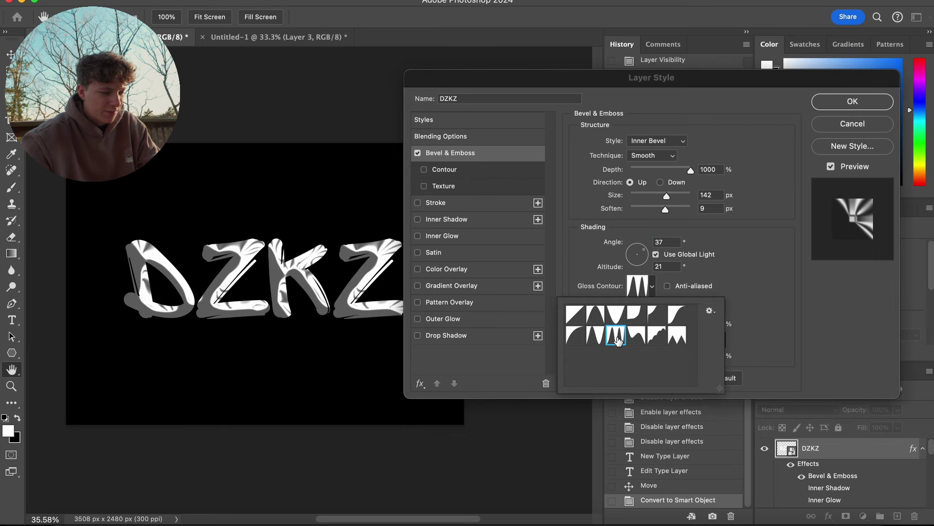
{"action": "left_click", "coordinate": [595, 335]}
{"action": "left_click", "coordinate": [574, 335]}
{"action": "left_click", "coordinate": [657, 335]}
{"action": "left_click", "coordinate": [637, 335]}
{"action": "left_click", "coordinate": [659, 336]}
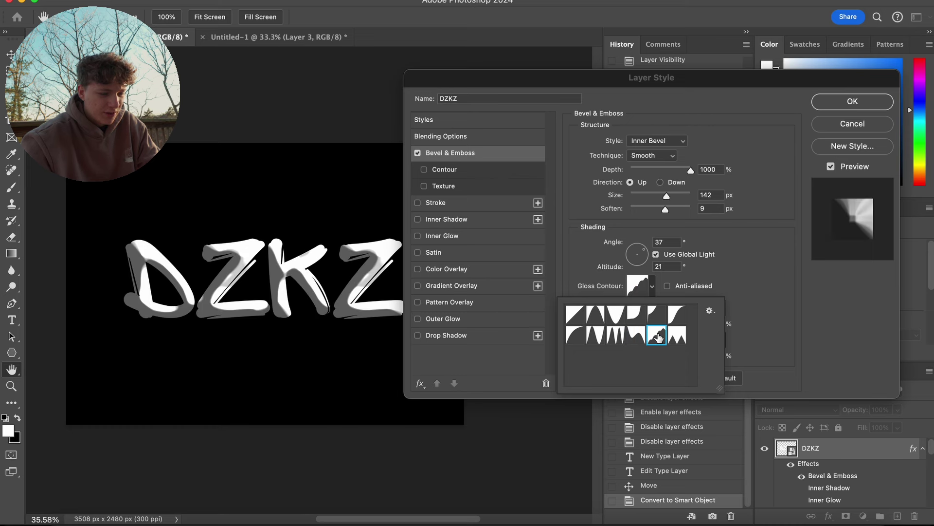
{"action": "left_click", "coordinate": [677, 335]}
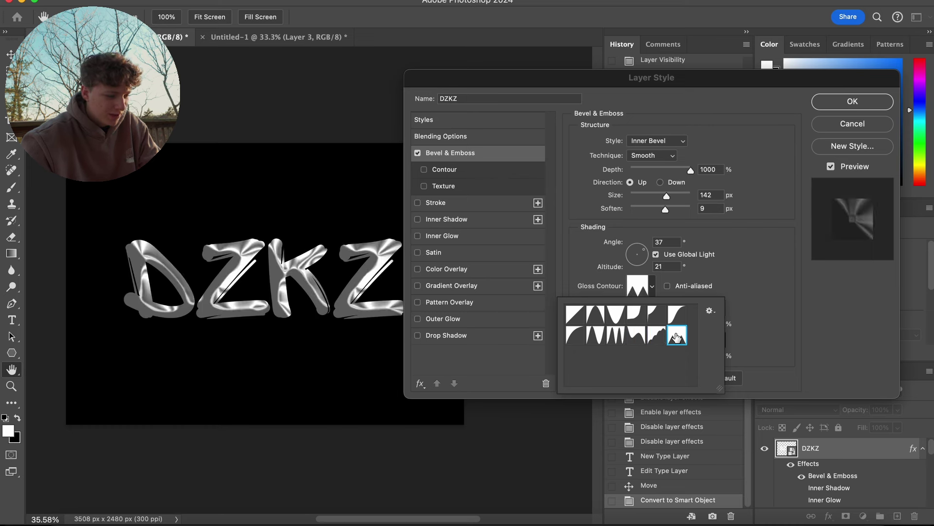
{"action": "double_click", "coordinate": [677, 336]}
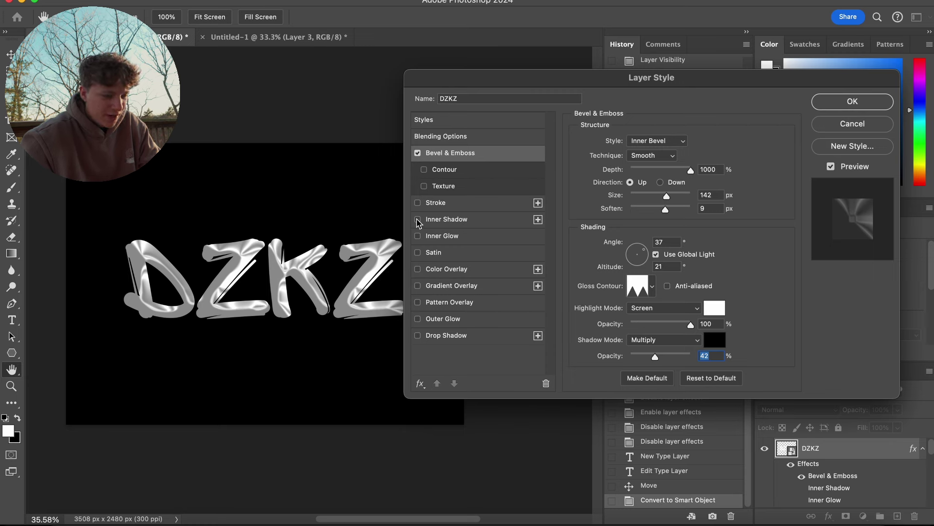
Add a Multiply inner shadow at 35% opacity with an increased size and apply the layer style.
{"action": "left_click", "coordinate": [479, 220]}
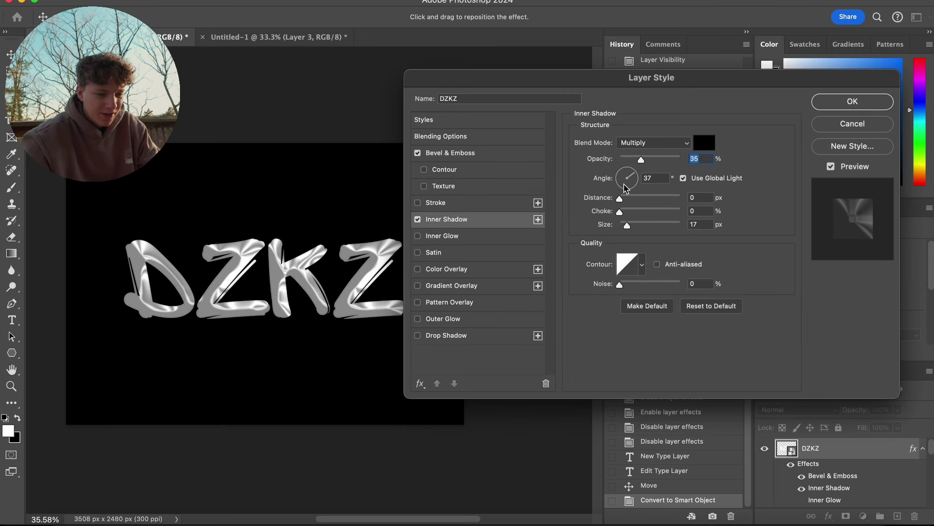
{"action": "left_click_drag", "start_coordinate": [628, 225], "coordinate": [658, 226]}
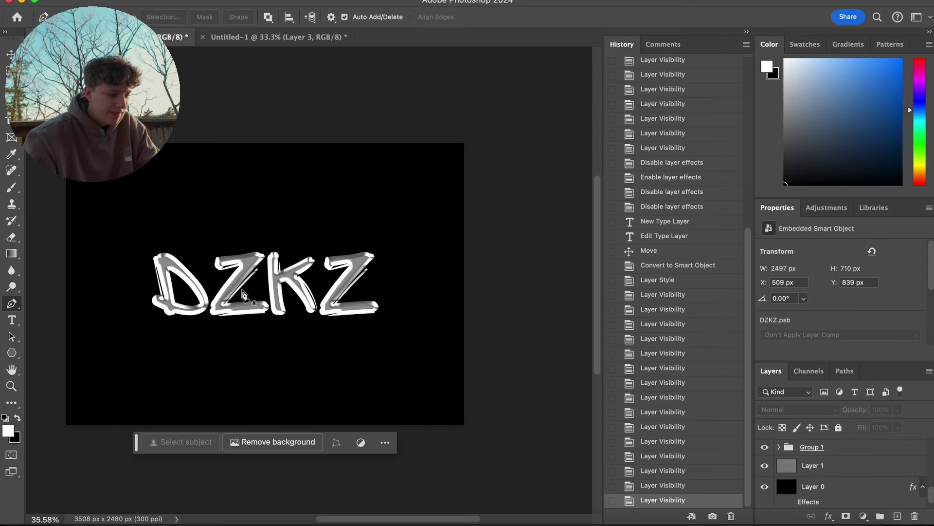
Make the Curves 1 adjustment layer above Group 1 visible and examine the shape of its curve.
{"action": "scroll", "coordinate": [779, 461], "scroll_direction": "up", "scroll_amount": 1}
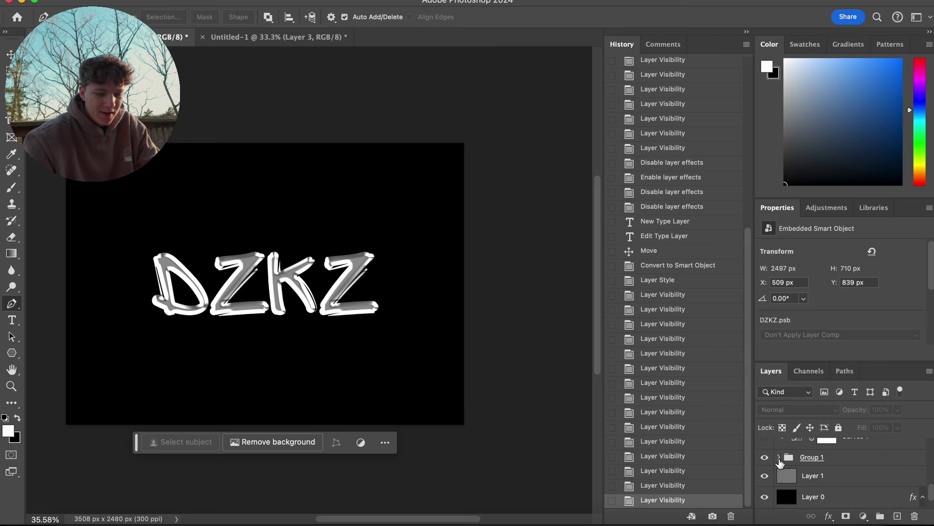
{"action": "scroll", "coordinate": [779, 461], "scroll_direction": "up", "scroll_amount": 2}
{"action": "left_click", "coordinate": [870, 463]}
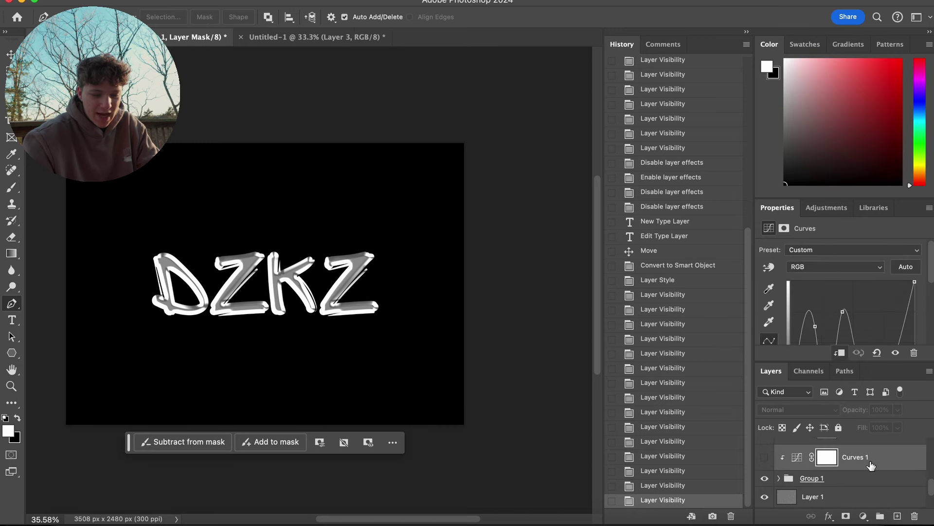
{"action": "left_click", "coordinate": [766, 459]}
{"action": "left_click", "coordinate": [766, 458]}
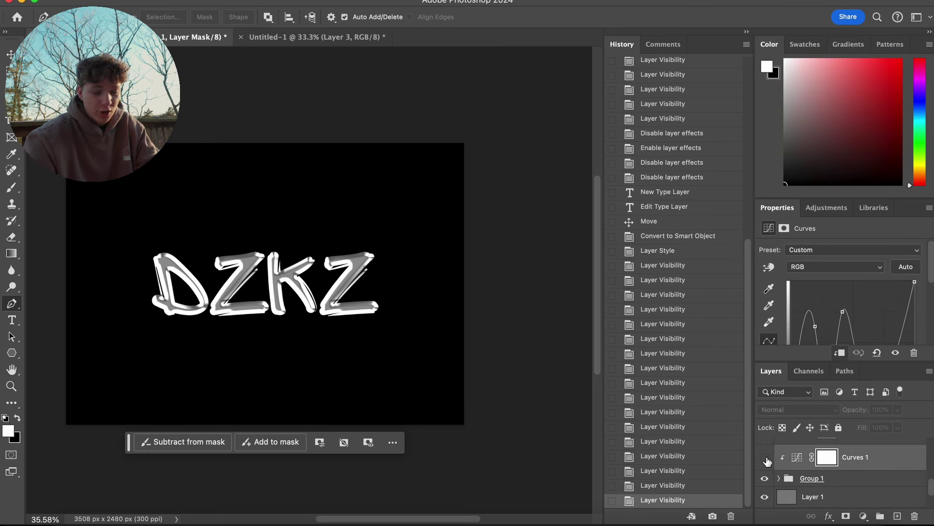
{"action": "left_click", "coordinate": [766, 458]}
{"action": "scroll", "coordinate": [834, 307], "scroll_direction": "down", "scroll_amount": 3}
{"action": "scroll", "coordinate": [833, 309], "scroll_direction": "up", "scroll_amount": 1}
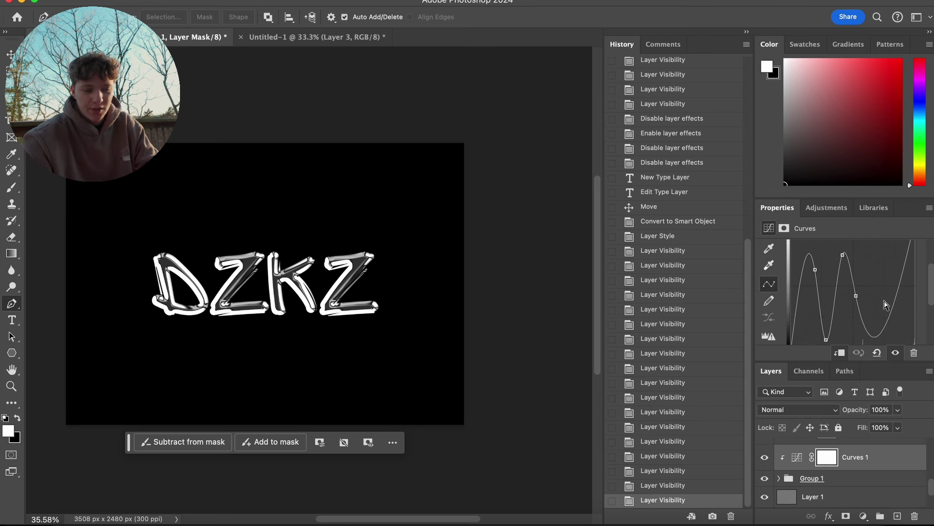
{"action": "scroll", "coordinate": [853, 304], "scroll_direction": "down", "scroll_amount": 1}
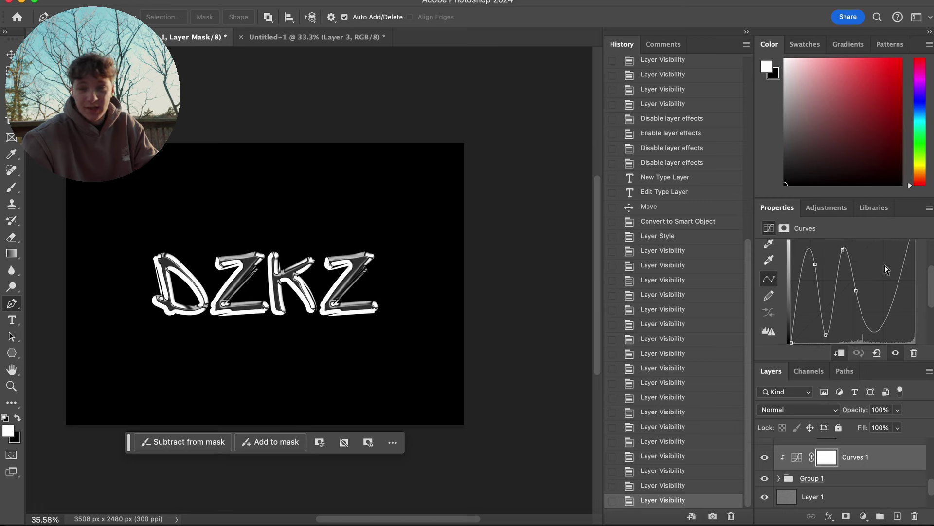
{"action": "scroll", "coordinate": [854, 462], "scroll_direction": "up", "scroll_amount": 1}
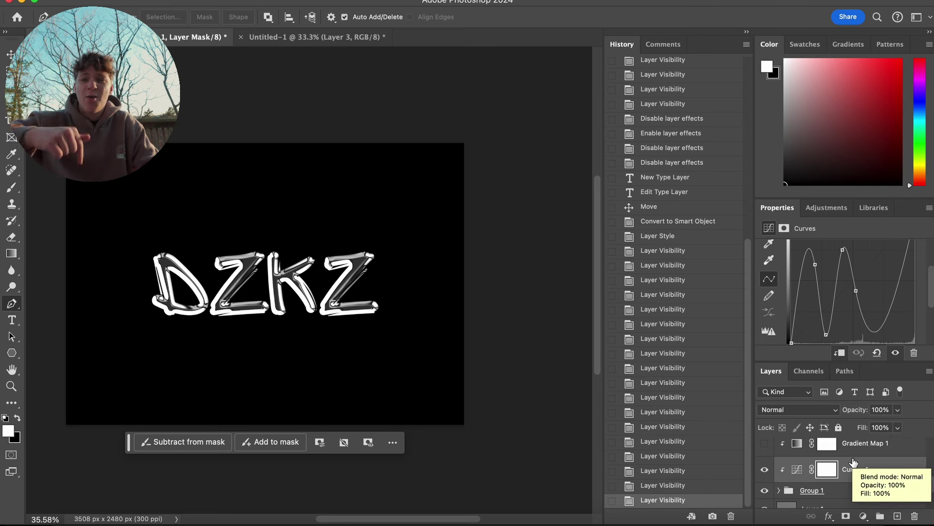
Make the Gradient Map 1 adjustment layer above Curves 1 visible and select it.
{"action": "scroll", "coordinate": [831, 457], "scroll_direction": "up", "scroll_amount": 1}
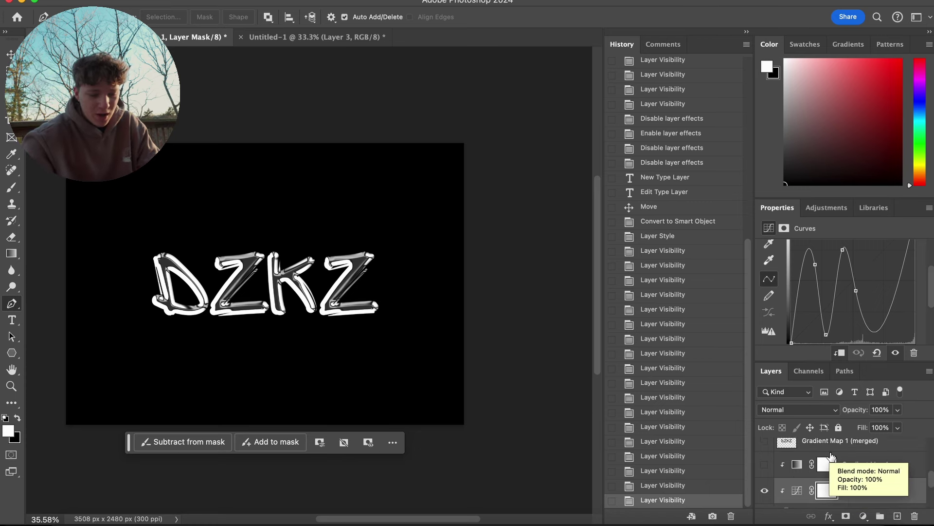
{"action": "left_click", "coordinate": [765, 465]}
{"action": "left_click", "coordinate": [858, 469]}
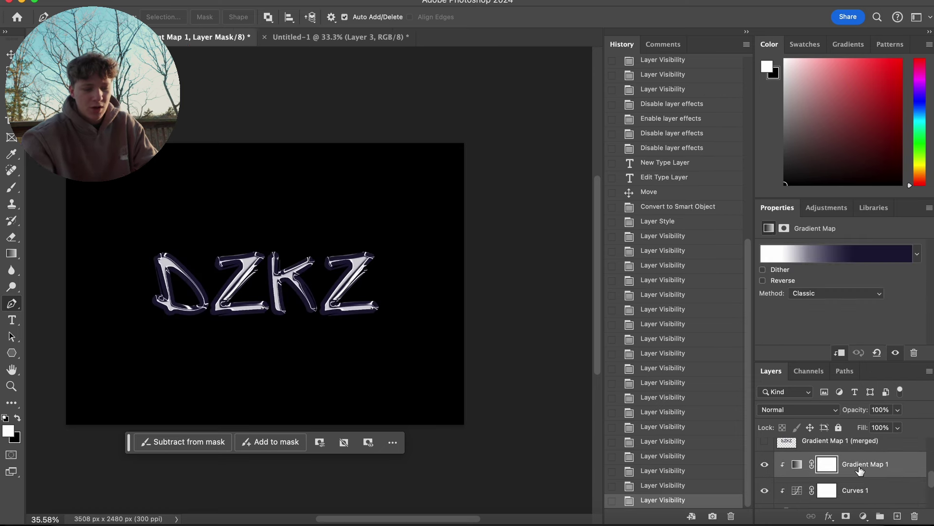
Review the colours of the gradient map's last dark stop and first white stop, then accept the gradient.
{"action": "left_click", "coordinate": [844, 257]}
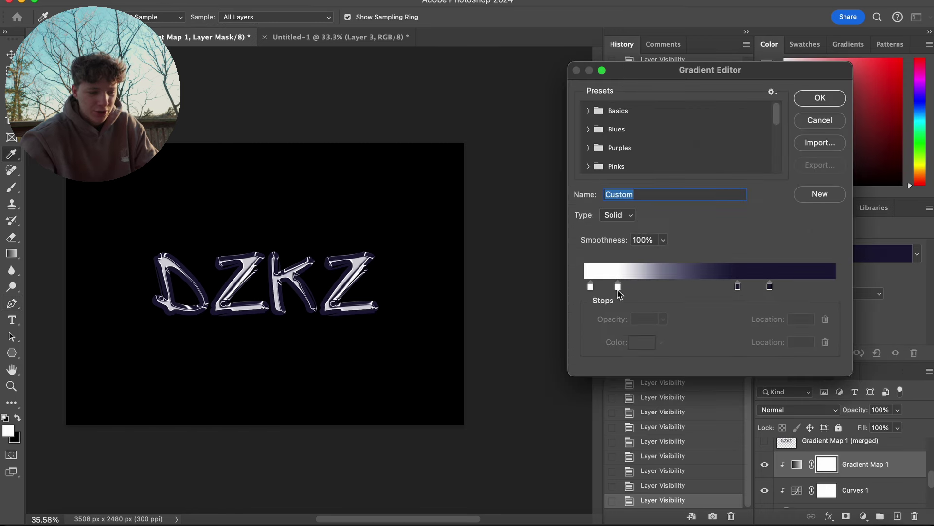
{"action": "double_click", "coordinate": [770, 286]}
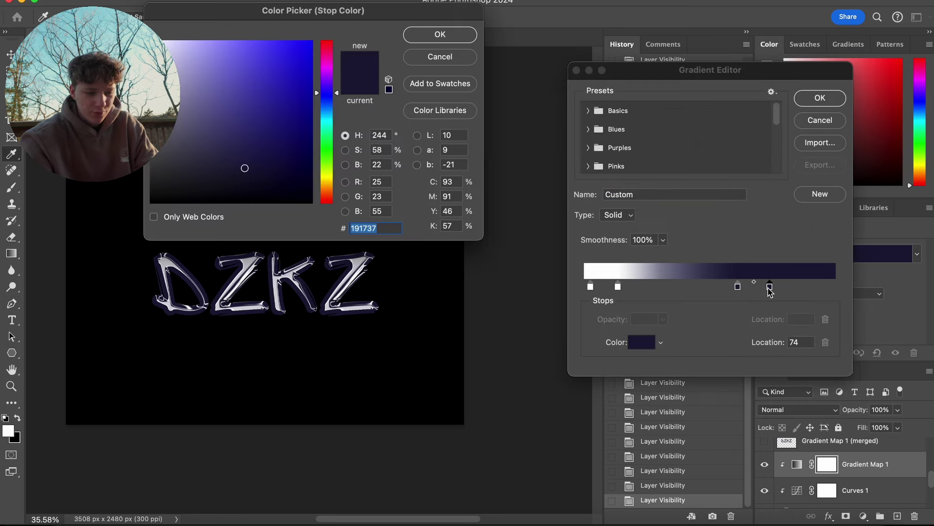
{"action": "left_click", "coordinate": [440, 34]}
{"action": "double_click", "coordinate": [591, 286]}
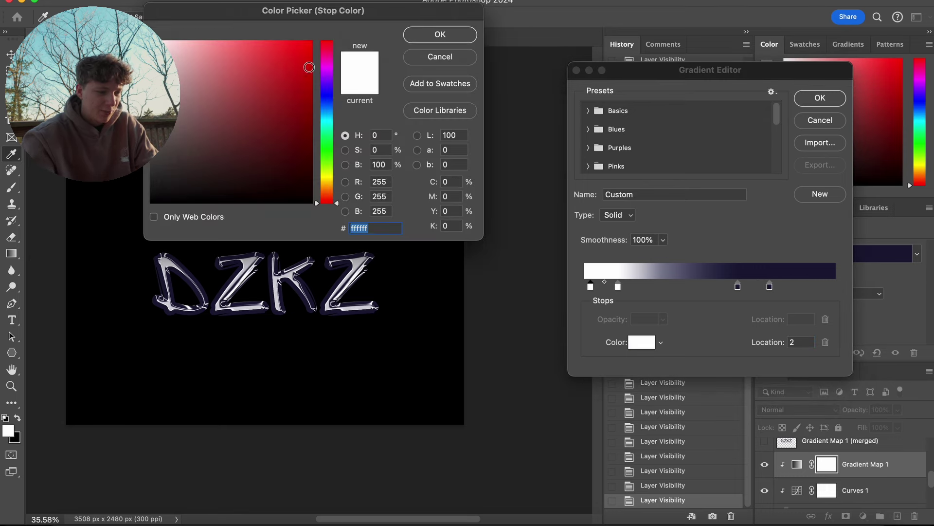
{"action": "left_click", "coordinate": [455, 34]}
{"action": "left_click", "coordinate": [807, 96]}
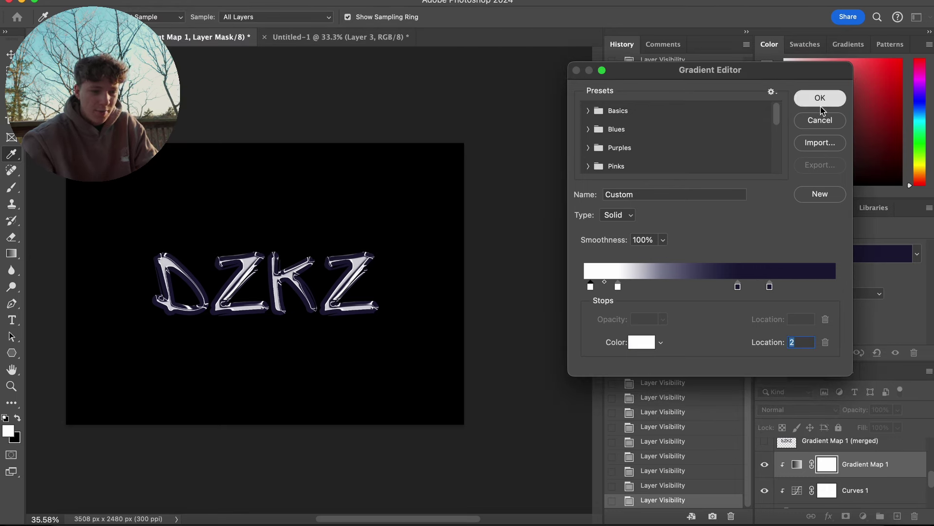
Select the Gradient Map 1, Curves 1 and Group 1 layers together.
{"action": "scroll", "coordinate": [827, 475], "scroll_direction": "up", "scroll_amount": 1}
{"action": "left_click", "coordinate": [834, 475]}
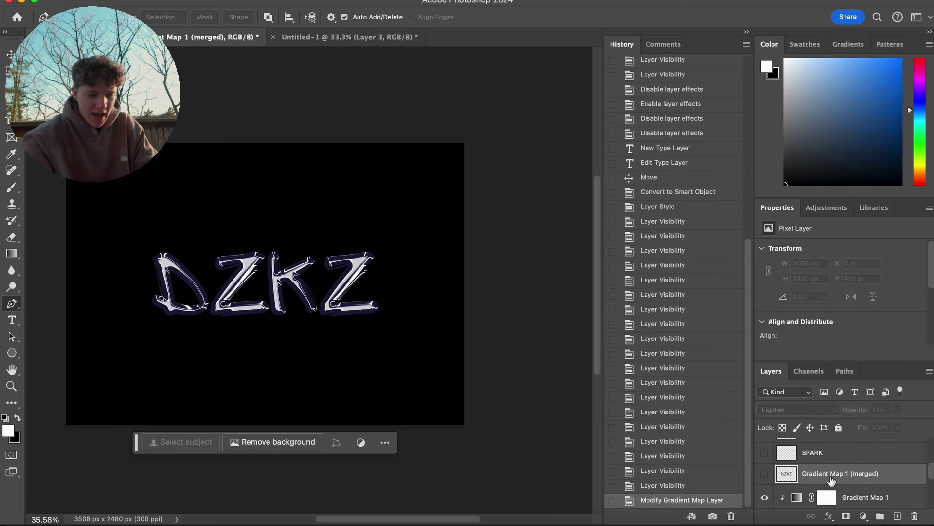
{"action": "scroll", "coordinate": [834, 475], "scroll_direction": "down", "scroll_amount": 1}
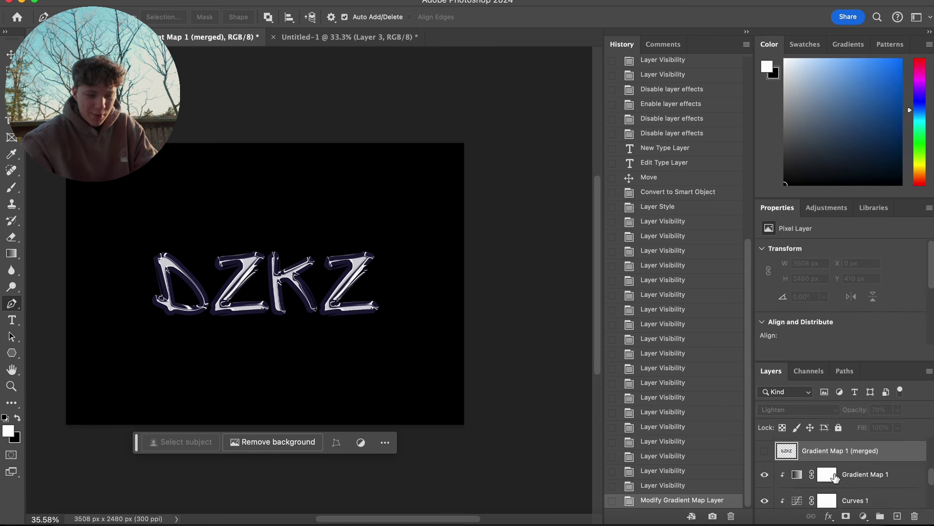
{"action": "left_click", "coordinate": [857, 480]}
{"action": "scroll", "coordinate": [857, 482], "scroll_direction": "down", "scroll_amount": 4}
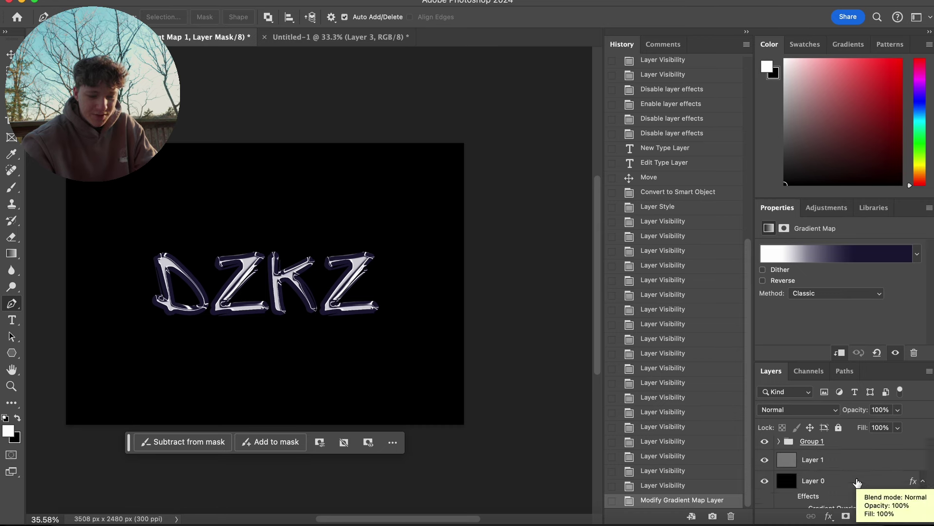
{"action": "left_click", "coordinate": [846, 444]}
{"action": "scroll", "coordinate": [819, 475], "scroll_direction": "up", "scroll_amount": 1}
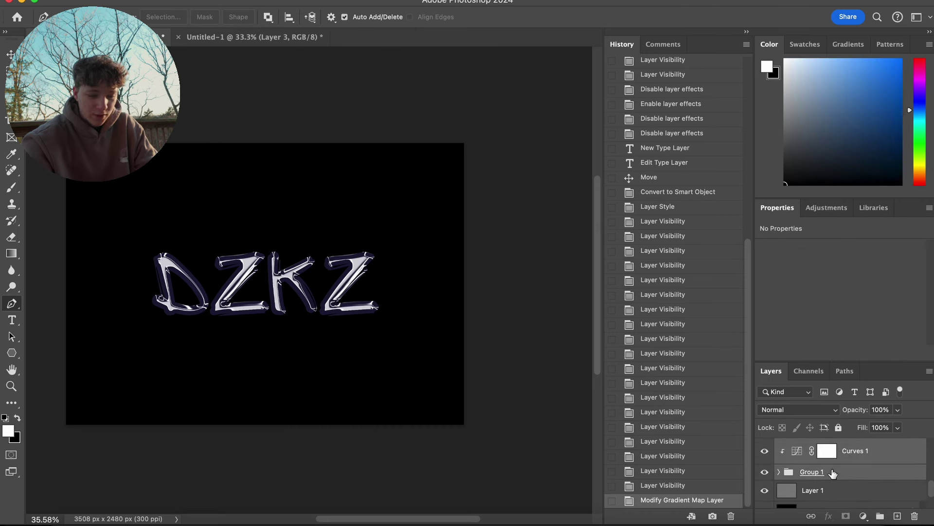
Select the Gradient Map 1 (merged) layer above the adjustment layers and make it visible.
{"action": "scroll", "coordinate": [834, 475], "scroll_direction": "up", "scroll_amount": 3}
{"action": "left_click", "coordinate": [817, 482]}
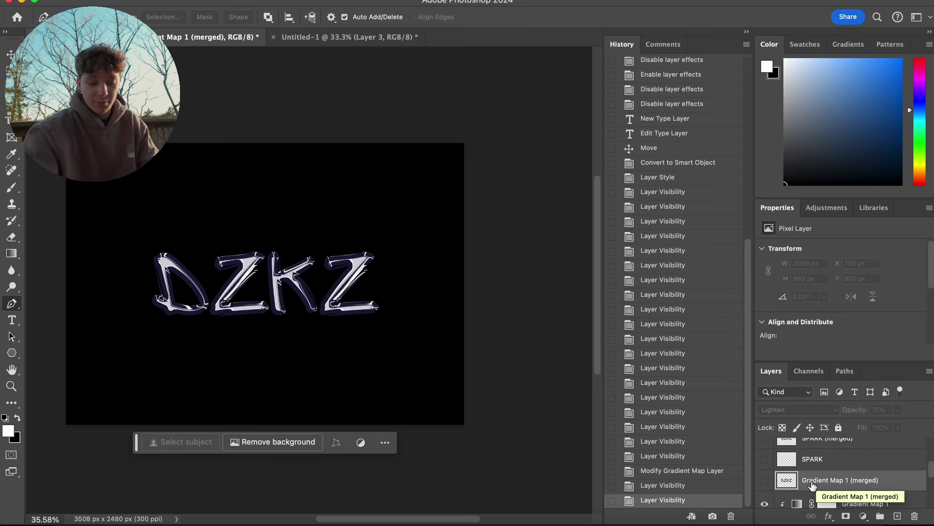
{"action": "left_click", "coordinate": [764, 479]}
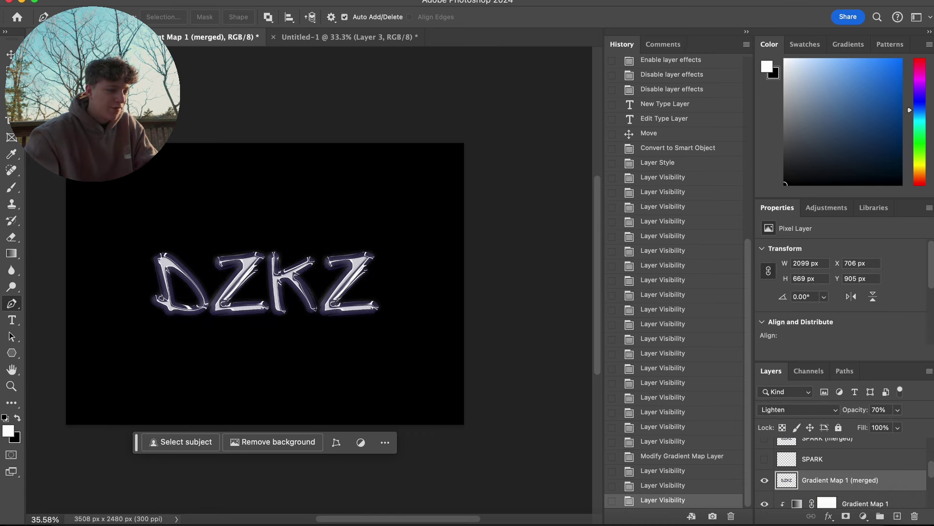
Review the Gaussian Blur radius for the Gradient Map 1 (merged) layer without applying the filter.
{"action": "left_click", "coordinate": [337, 2]}
{"action": "mouse_move", "coordinate": [379, 151]}
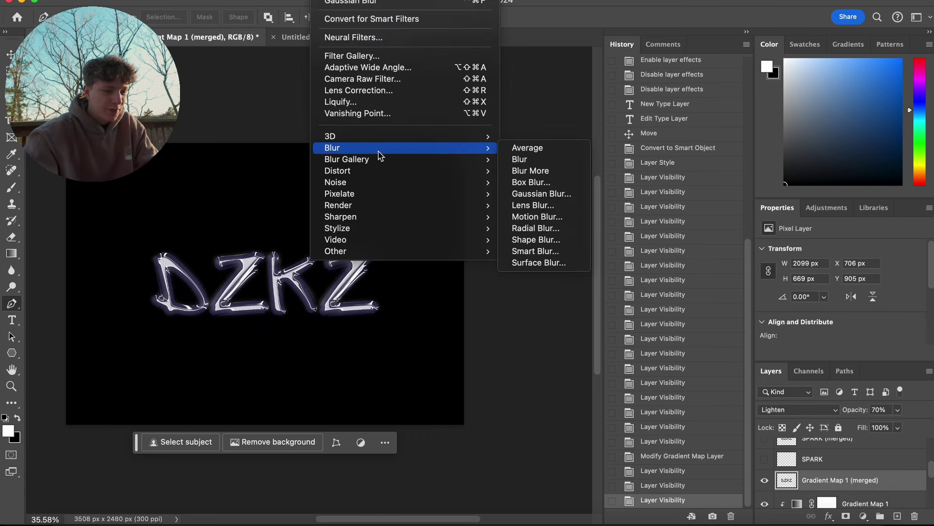
{"action": "left_click", "coordinate": [526, 195]}
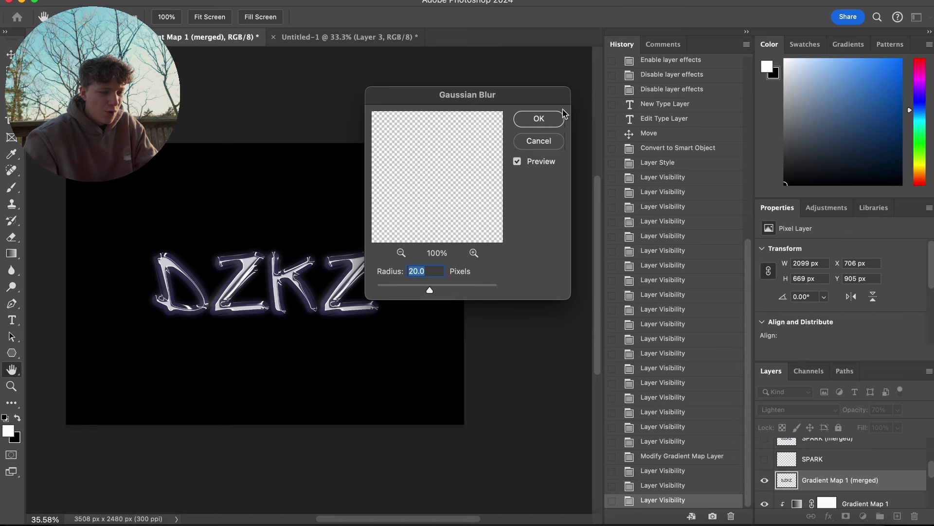
{"action": "left_click", "coordinate": [539, 141]}
Compare the logo with and without the Gradient Map 1 (merged) glow, and make the SPARK layer visible.
{"action": "left_click", "coordinate": [765, 480]}
{"action": "left_click", "coordinate": [765, 480]}
{"action": "left_click", "coordinate": [765, 481]}
{"action": "left_click", "coordinate": [765, 481]}
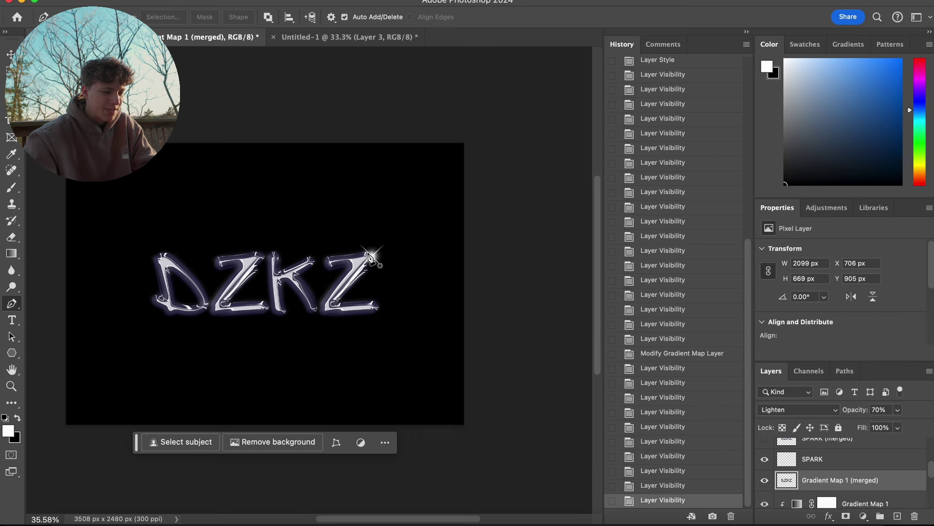
Draw a thin four-pointed white star about 360 by 288 px with a 5% star ratio and move it above the DZKZ text.
{"action": "left_click", "coordinate": [12, 353]}
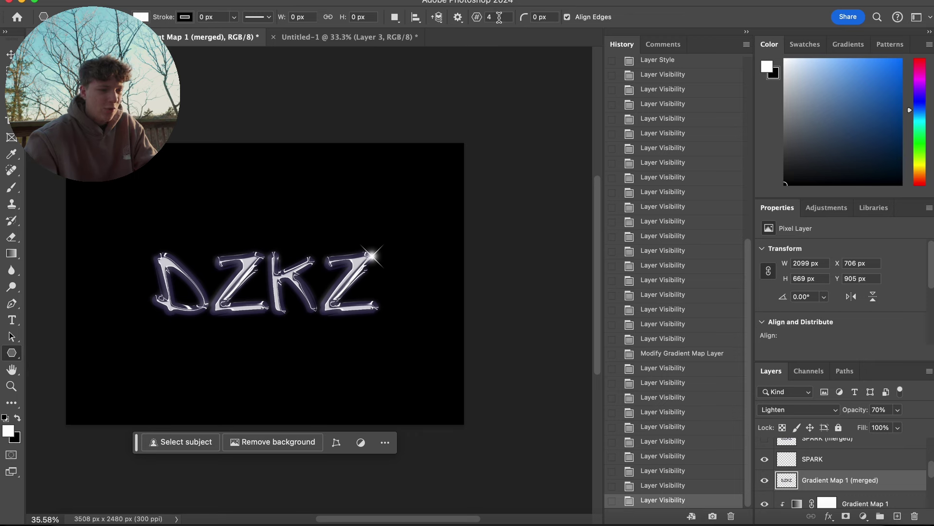
{"action": "left_click", "coordinate": [458, 18]}
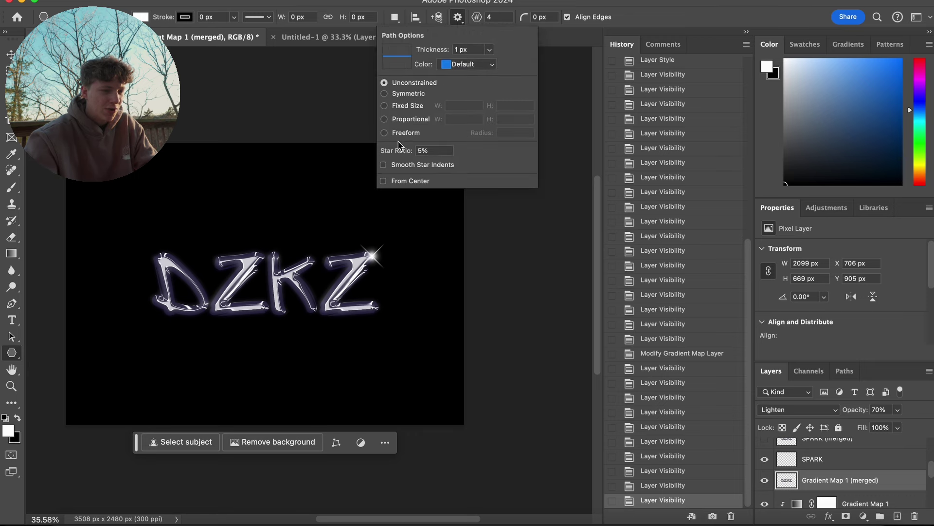
{"action": "left_click", "coordinate": [334, 107]}
{"action": "key", "text": "Escape"}
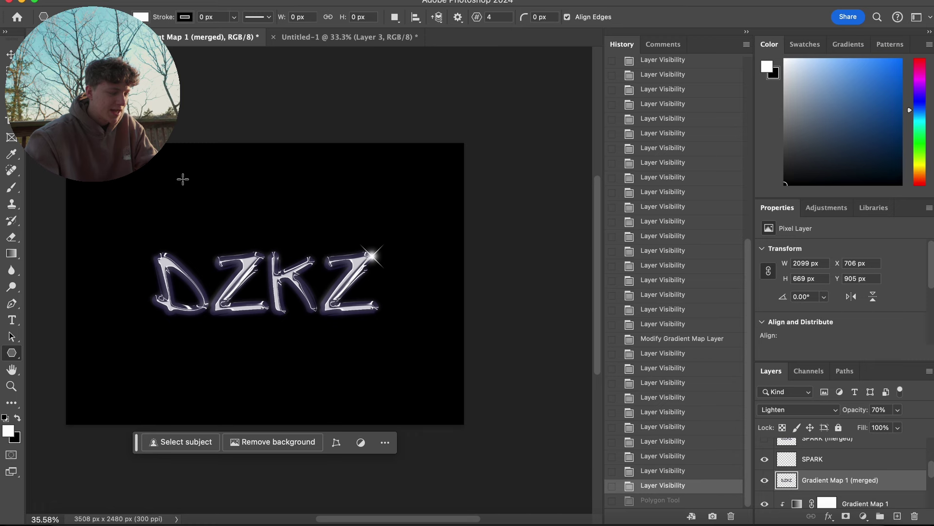
{"action": "left_click_drag", "start_coordinate": [178, 176], "coordinate": [218, 208]}
{"action": "key", "text": "v"}
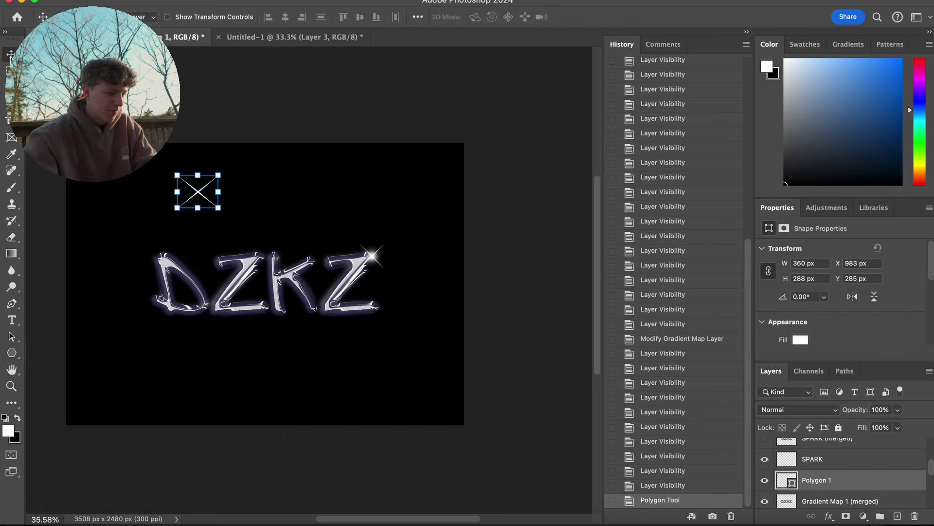
{"action": "left_click_drag", "start_coordinate": [198, 191], "coordinate": [267, 230]}
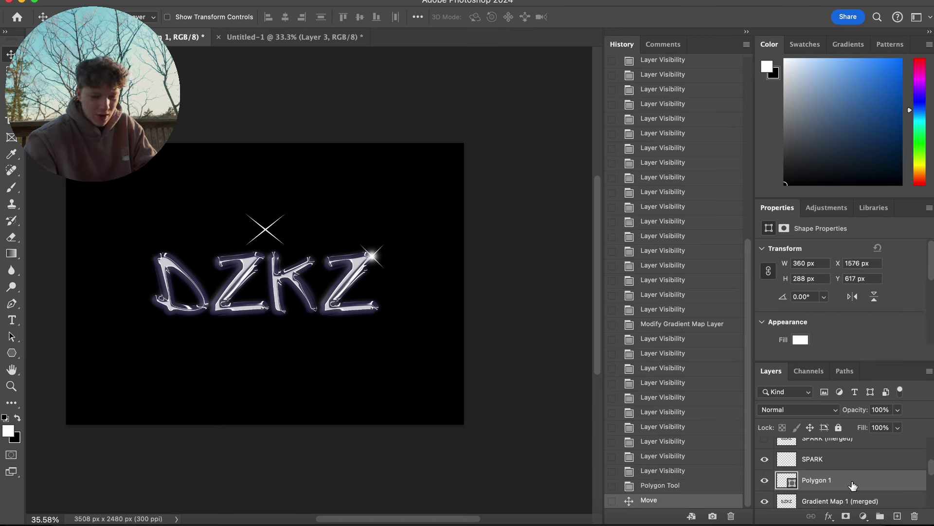
Add a new layer and dab white at the star's centre with a Soft Round brush, 140 px at 0% hardness.
{"action": "key", "text": "super+alt+shift+n"}
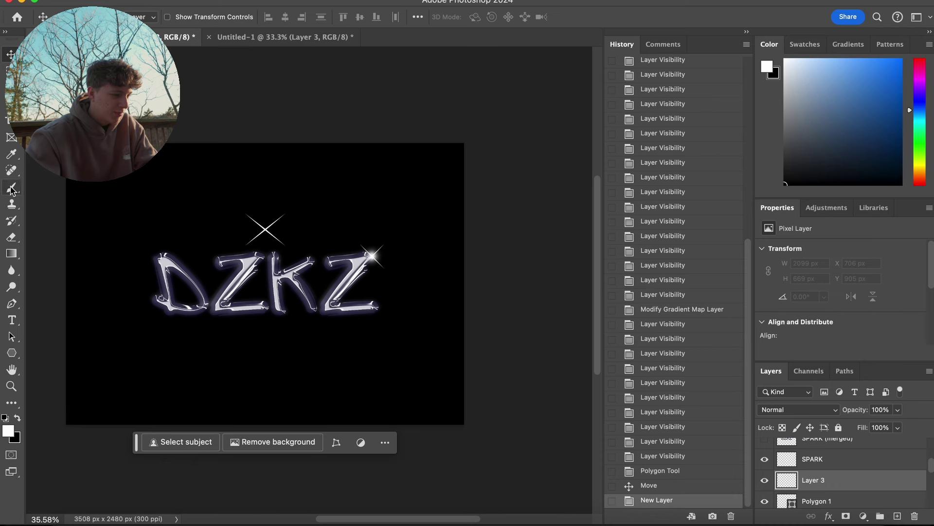
{"action": "key", "text": "b"}
{"action": "right_click", "coordinate": [248, 207]}
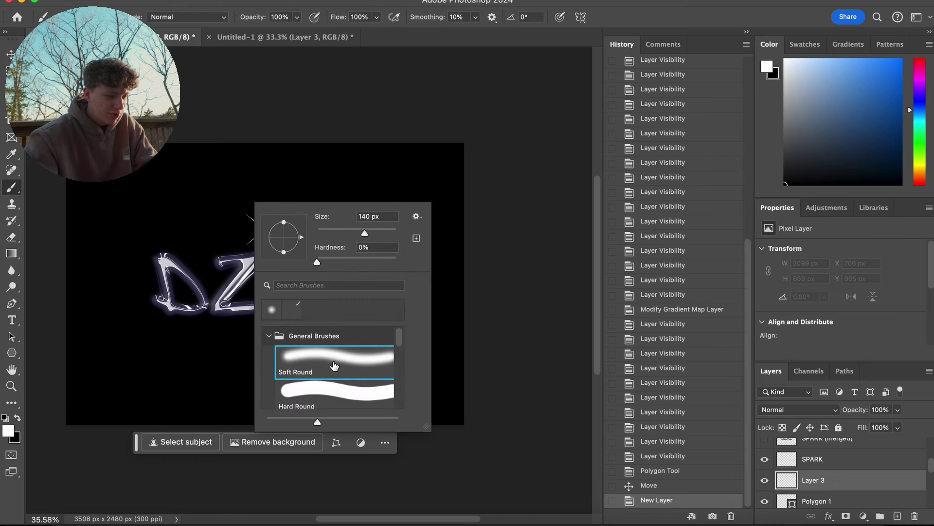
{"action": "left_click", "coordinate": [578, 252]}
{"action": "left_click", "coordinate": [266, 230]}
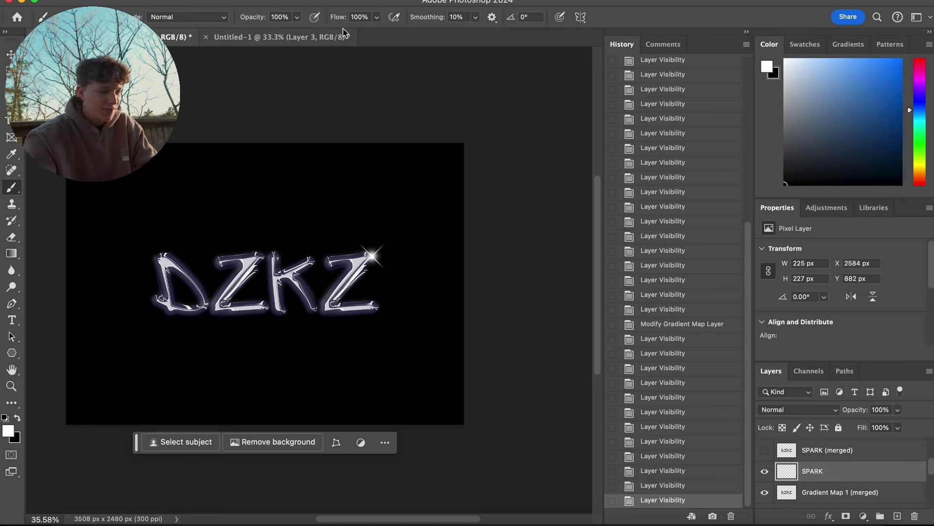
Try a Gaussian Blur with a 20-pixel radius on the SPARK layer and undo it.
{"action": "left_click", "coordinate": [324, 1]}
{"action": "mouse_move", "coordinate": [361, 146]}
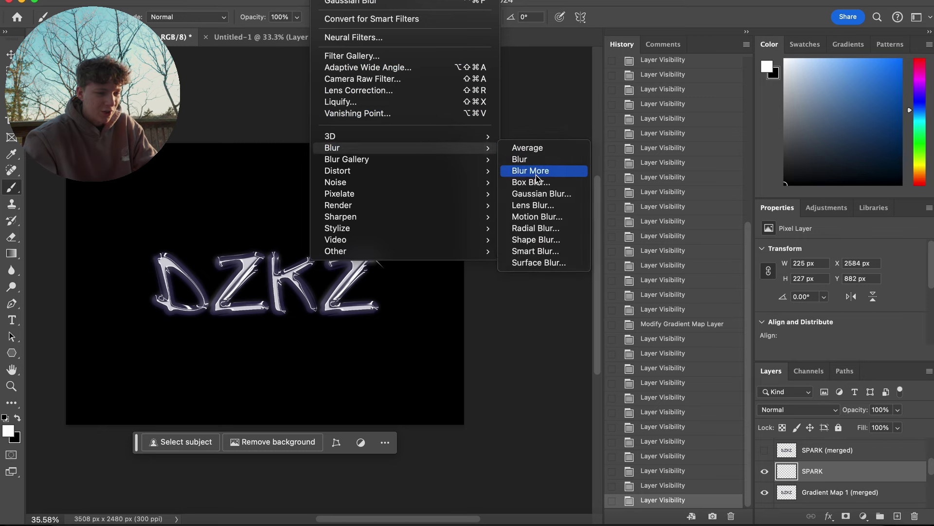
{"action": "left_click", "coordinate": [536, 193]}
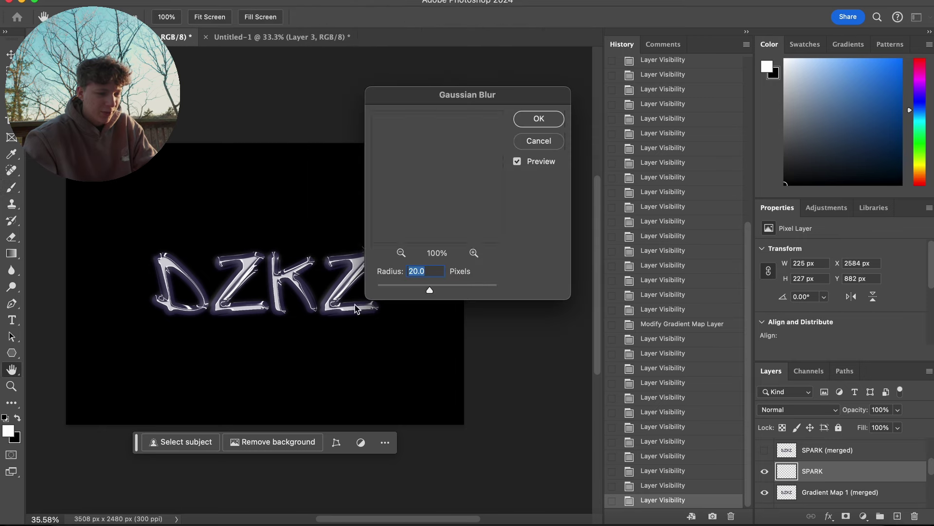
{"action": "left_click", "coordinate": [539, 119]}
{"action": "key", "text": "super+z"}
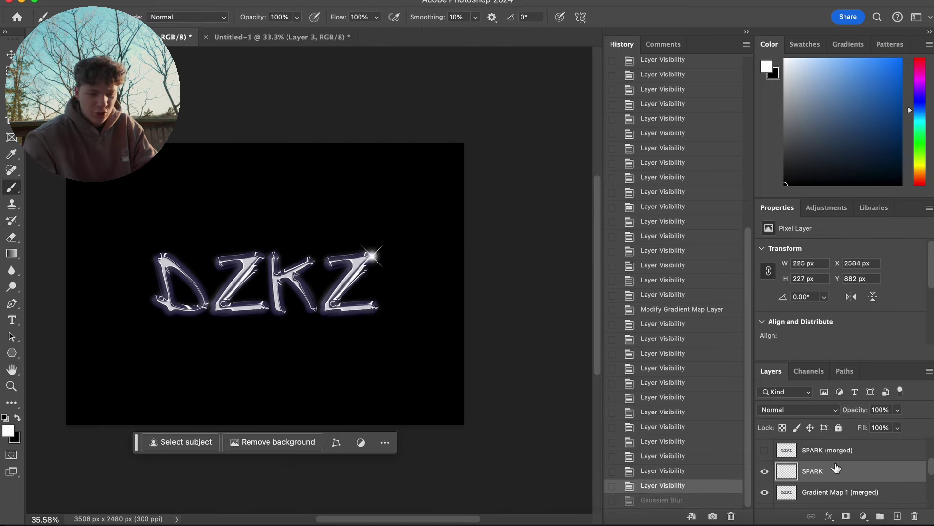
Select all layers from SPARK down to Group 1.
{"action": "scroll", "coordinate": [837, 468], "scroll_direction": "up", "scroll_amount": 1}
{"action": "left_click", "coordinate": [852, 461]}
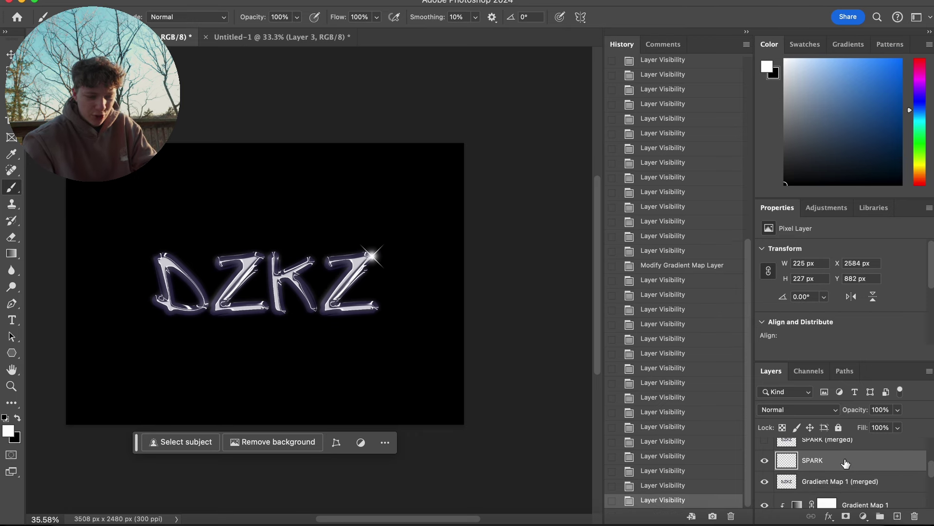
{"action": "scroll", "coordinate": [845, 462], "scroll_direction": "down", "scroll_amount": 5}
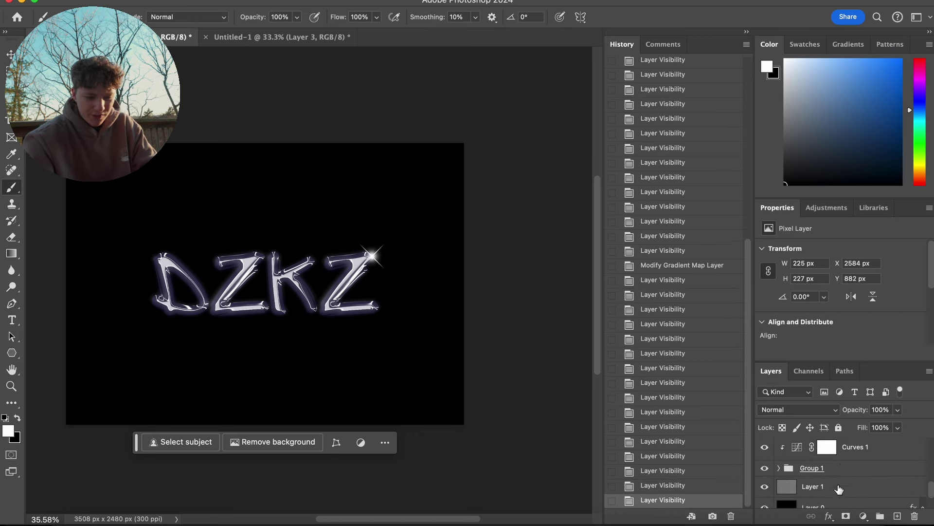
{"action": "left_click", "coordinate": [843, 472], "text": "shift"}
{"action": "scroll", "coordinate": [843, 471], "scroll_direction": "up", "scroll_amount": 5}
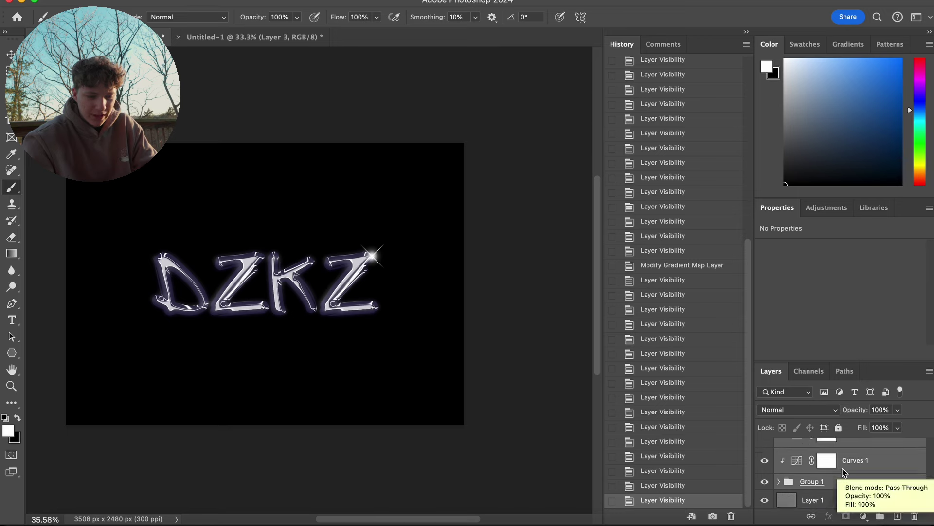
Make the SPARK (merged) layer visible and compare the logo with and without its glow.
{"action": "left_click", "coordinate": [844, 475]}
{"action": "left_click", "coordinate": [764, 482]}
{"action": "left_click", "coordinate": [764, 482]}
{"action": "left_click", "coordinate": [765, 482]}
{"action": "left_click", "coordinate": [765, 482]}
{"action": "left_click", "coordinate": [765, 484]}
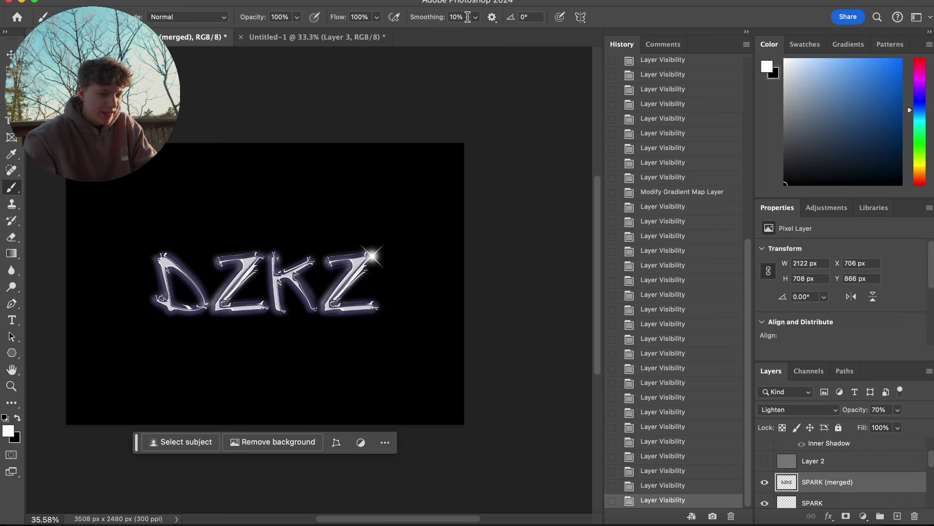
{"action": "left_click", "coordinate": [325, 1]}
{"action": "mouse_move", "coordinate": [479, 149]}
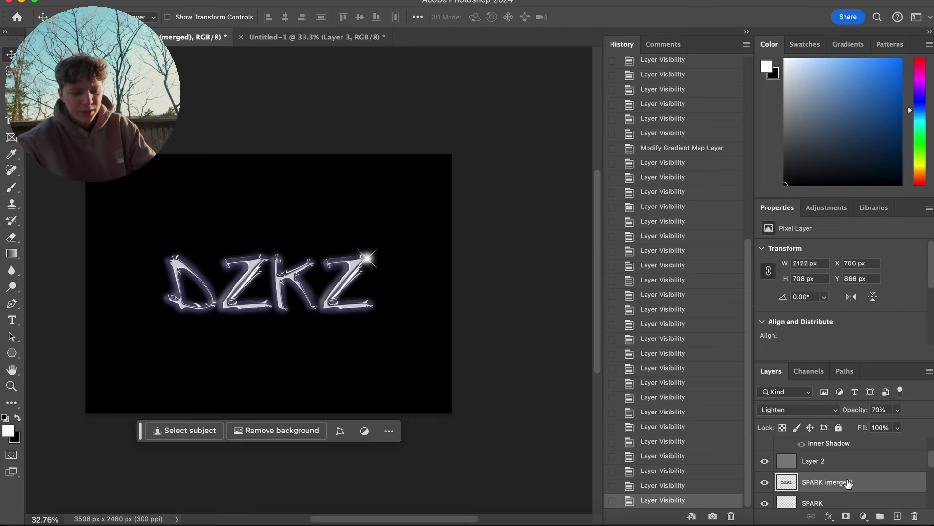
Delete the layer with the inner shadow effect above Layer 2.
{"action": "scroll", "coordinate": [849, 483], "scroll_direction": "up", "scroll_amount": 1}
{"action": "scroll", "coordinate": [849, 484], "scroll_direction": "up", "scroll_amount": 2}
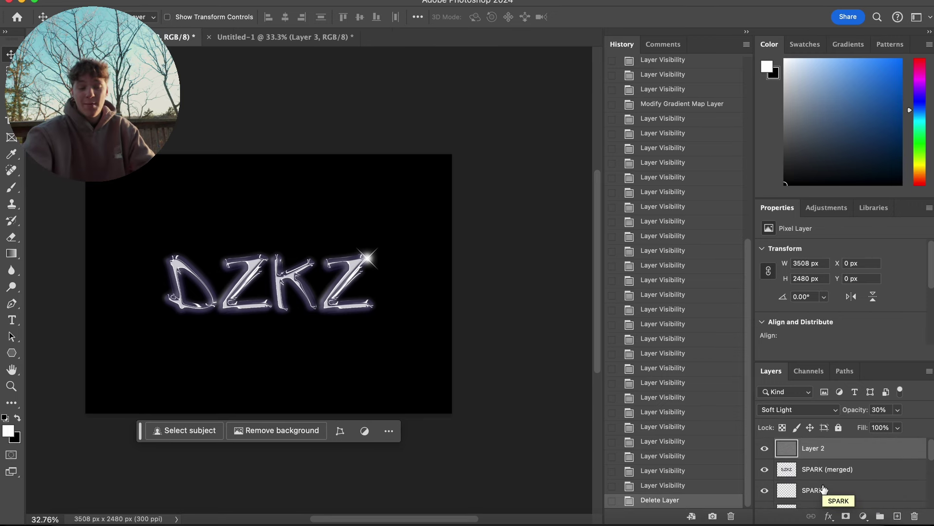
Select the background Layer 0 and switch its Gradient Overlay effect on and off to compare the backdrop.
{"action": "scroll", "coordinate": [828, 484], "scroll_direction": "down", "scroll_amount": 3}
{"action": "left_click", "coordinate": [823, 481]}
{"action": "left_click", "coordinate": [791, 489]}
{"action": "left_click", "coordinate": [801, 502]}
{"action": "left_click", "coordinate": [801, 502]}
{"action": "left_click", "coordinate": [792, 489]}
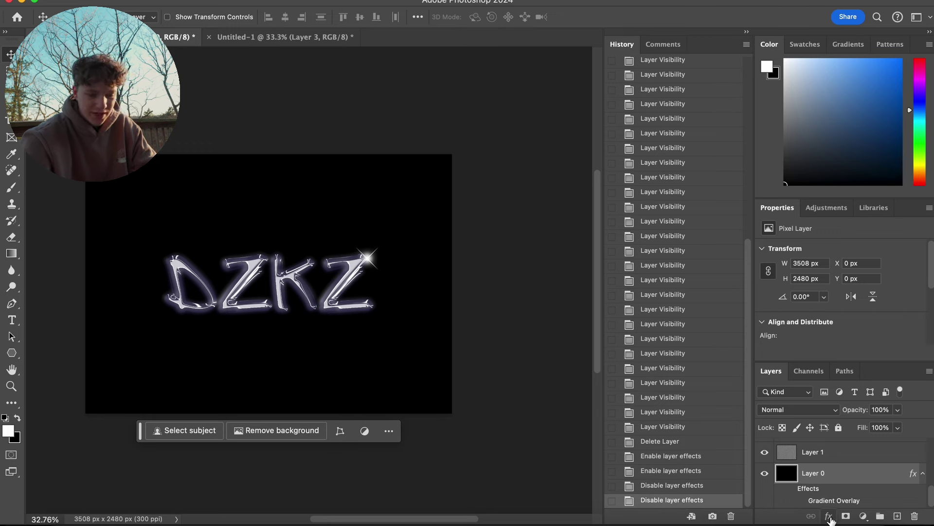
Review the gradient, style and angle of Layer 0's Gradient Overlay, then accept the layer style.
{"action": "left_click", "coordinate": [829, 516]}
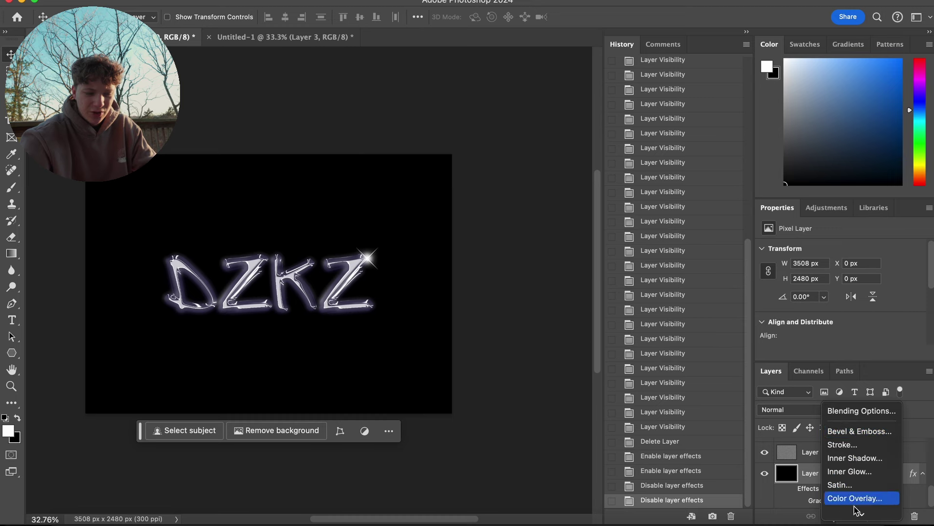
{"action": "mouse_move", "coordinate": [857, 512]}
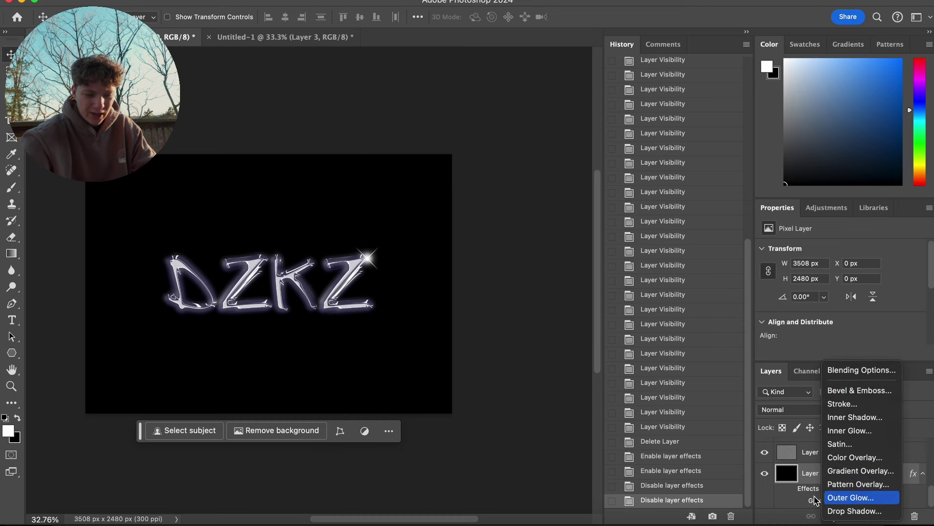
{"action": "left_click", "coordinate": [782, 495]}
{"action": "double_click", "coordinate": [849, 497]}
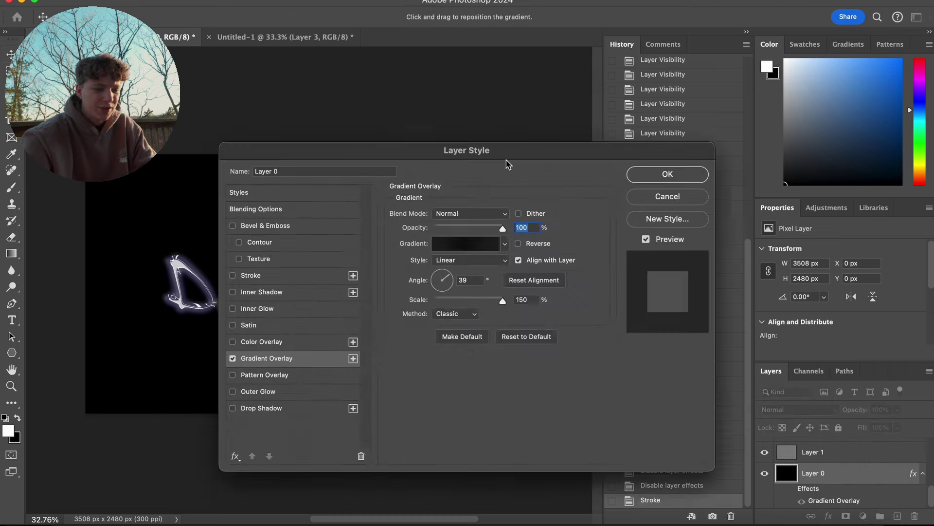
{"action": "left_click", "coordinate": [444, 269]}
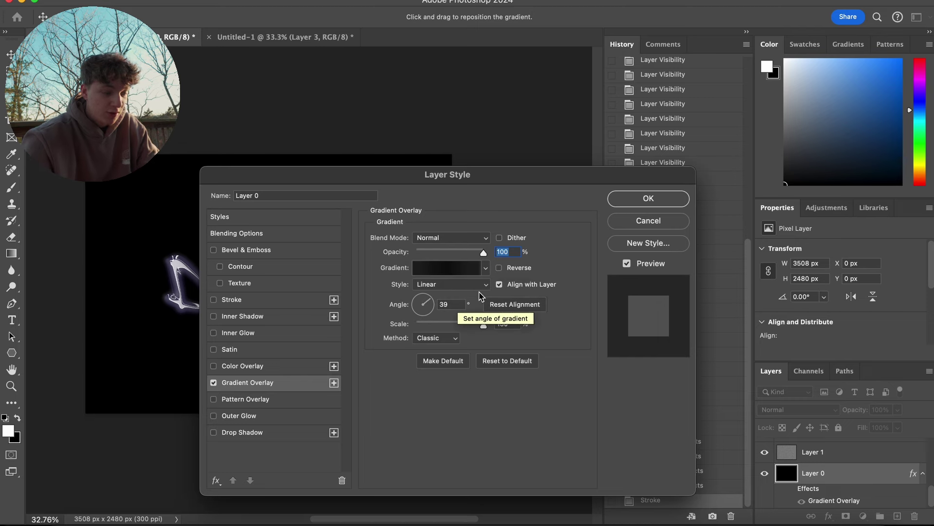
{"action": "left_click", "coordinate": [648, 199]}
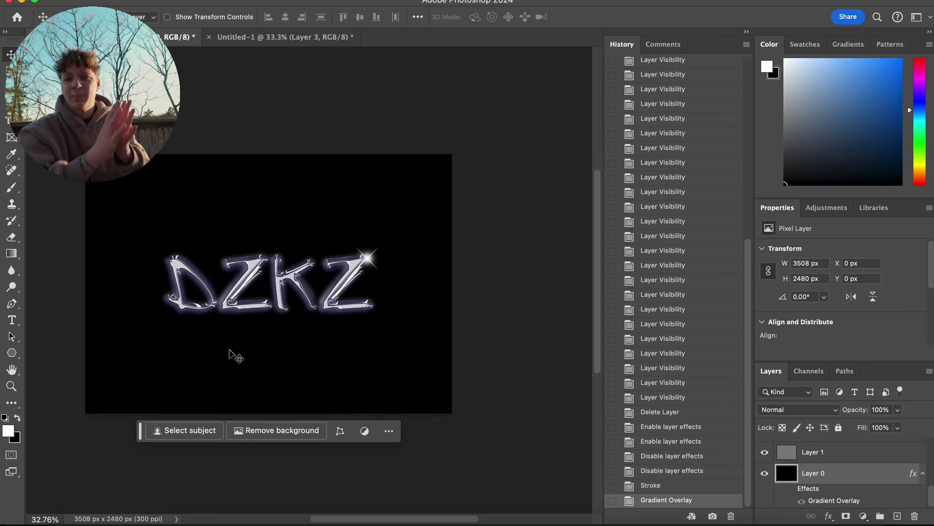
Turn on Layer 0's layer effects and compare the logo with Layer 2 hidden and shown.
{"action": "left_click", "coordinate": [791, 489]}
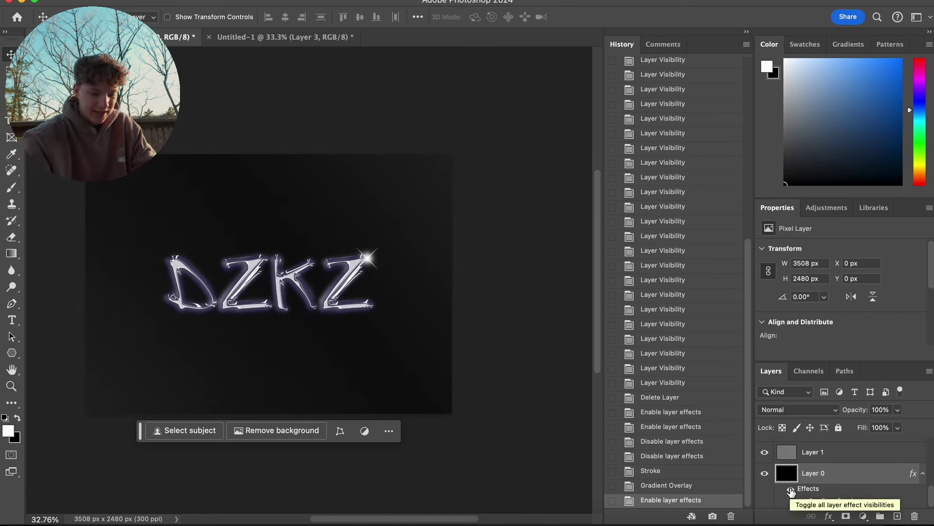
{"action": "scroll", "coordinate": [791, 487], "scroll_direction": "up", "scroll_amount": 3}
{"action": "left_click", "coordinate": [765, 448]}
{"action": "left_click", "coordinate": [765, 449]}
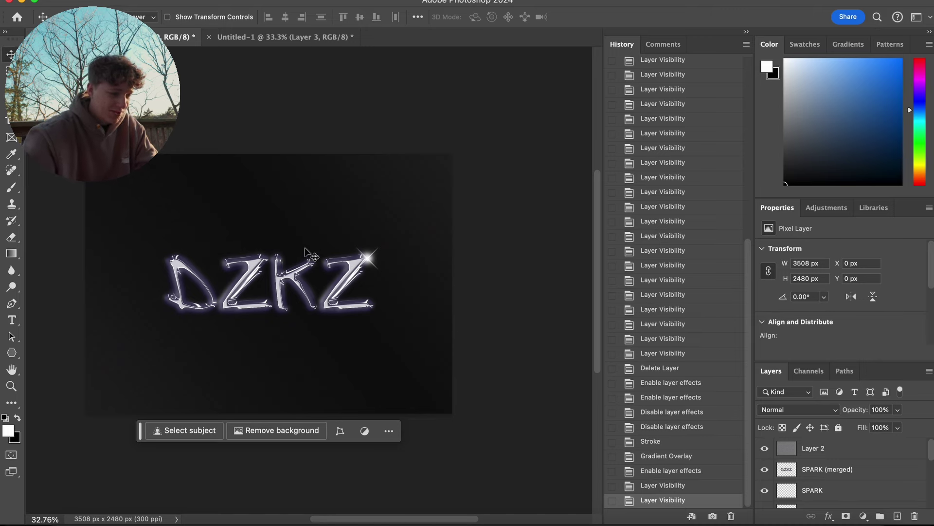
{"action": "scroll", "coordinate": [305, 249], "scroll_direction": "up", "scroll_amount": 6}
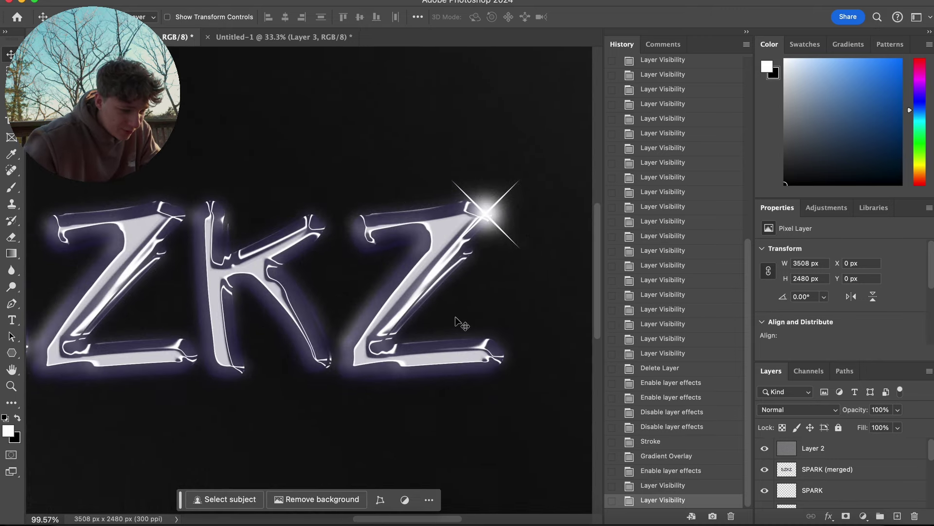
Switch Layer 2 and Layer 1 on and off to compare the texture over the logo and background.
{"action": "scroll", "coordinate": [462, 324], "scroll_direction": "right", "scroll_amount": 4}
{"action": "scroll", "coordinate": [462, 323], "scroll_direction": "up", "scroll_amount": 2}
{"action": "left_click", "coordinate": [765, 448]}
{"action": "left_click", "coordinate": [765, 448]}
{"action": "left_click", "coordinate": [764, 448]}
{"action": "scroll", "coordinate": [766, 452], "scroll_direction": "down", "scroll_amount": 6}
{"action": "left_click", "coordinate": [765, 454]}
{"action": "left_click", "coordinate": [765, 454]}
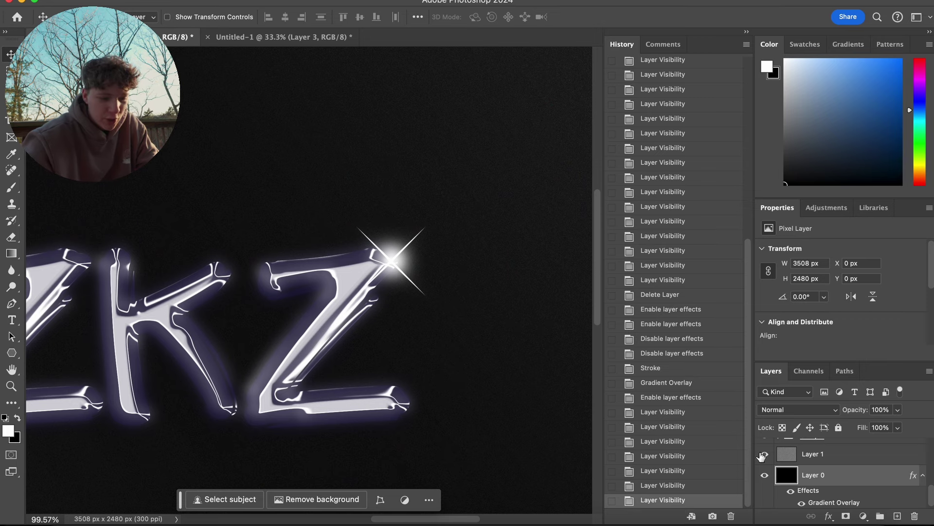
{"action": "left_click", "coordinate": [765, 455]}
{"action": "left_click", "coordinate": [765, 455]}
{"action": "scroll", "coordinate": [765, 454], "scroll_direction": "up", "scroll_amount": 6}
{"action": "left_click", "coordinate": [764, 448]}
{"action": "left_click", "coordinate": [764, 448]}
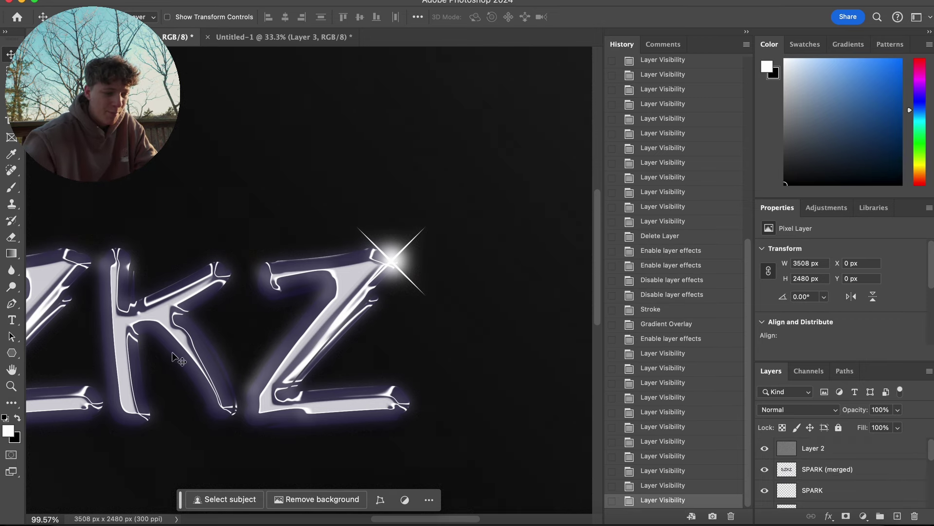
Check the blend mode and opacity of Layer 2 and Layer 1, comparing the logo with Layer 0 and Layer 1 hidden and shown.
{"action": "left_click", "coordinate": [869, 445]}
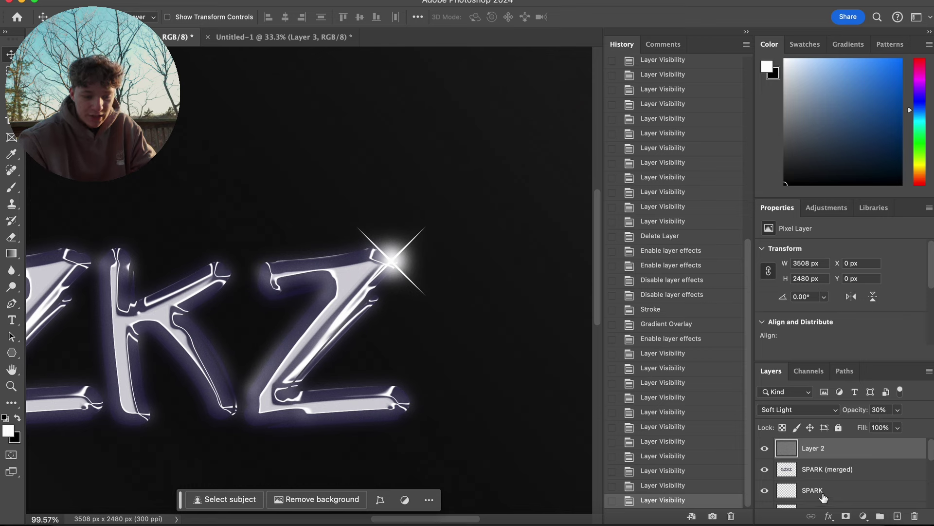
{"action": "scroll", "coordinate": [828, 482], "scroll_direction": "down", "scroll_amount": 5}
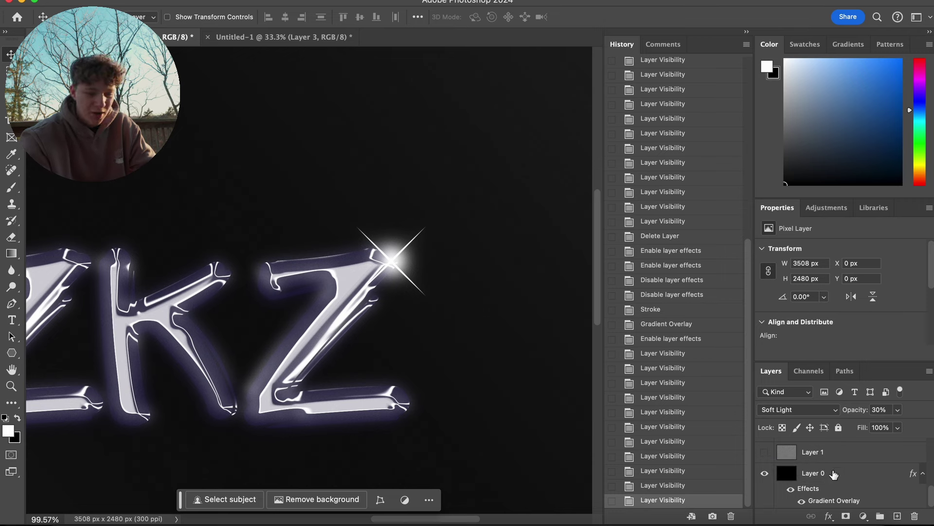
{"action": "left_click", "coordinate": [823, 479]}
{"action": "left_click", "coordinate": [765, 474]}
{"action": "left_click", "coordinate": [765, 474]}
{"action": "left_click", "coordinate": [765, 453]}
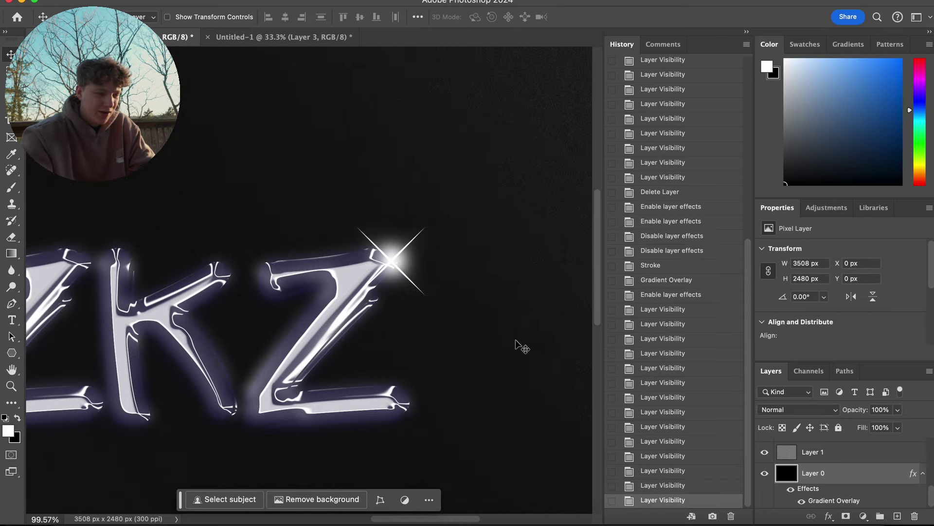
{"action": "left_click", "coordinate": [838, 454]}
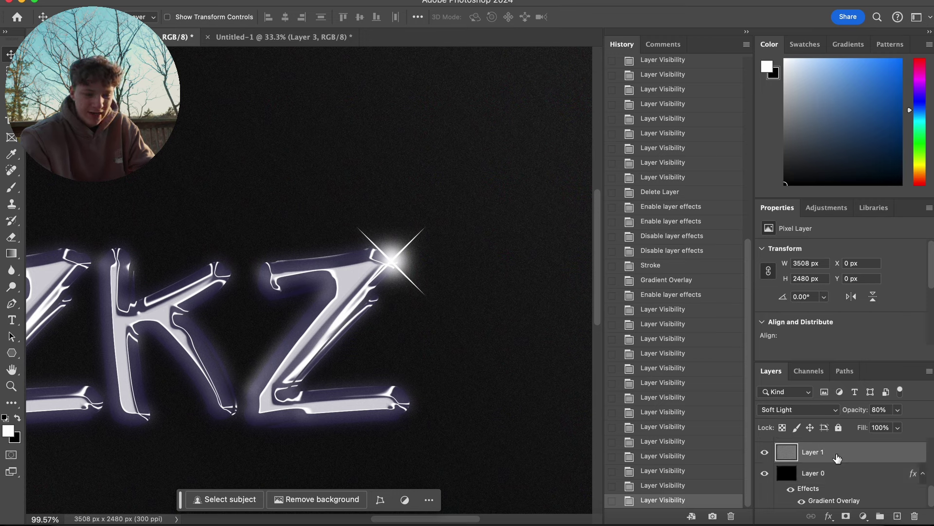
{"action": "scroll", "coordinate": [500, 295], "scroll_direction": "left", "scroll_amount": 5}
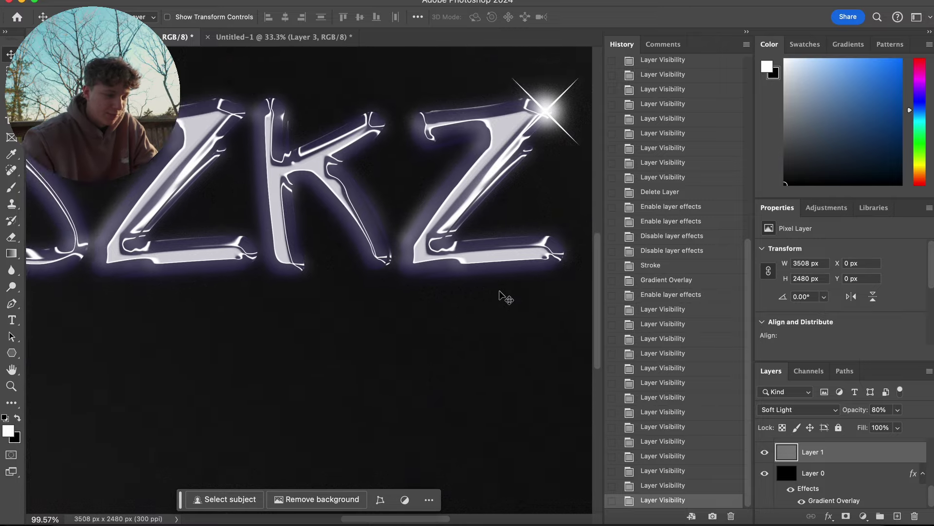
{"action": "scroll", "coordinate": [500, 295], "scroll_direction": "right", "scroll_amount": 4}
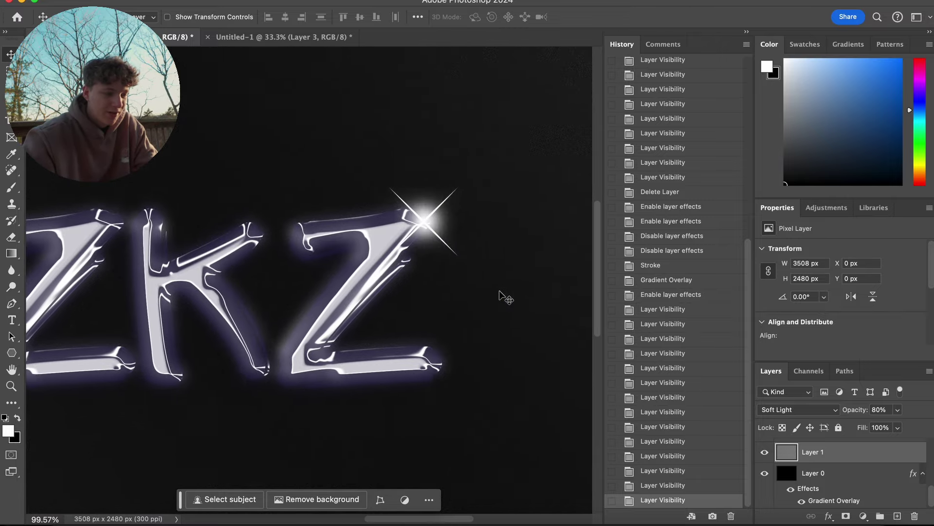
{"action": "scroll", "coordinate": [504, 296], "scroll_direction": "left", "scroll_amount": 3}
{"action": "scroll", "coordinate": [221, 166], "scroll_direction": "down", "scroll_amount": 4}
{"action": "scroll", "coordinate": [255, 242], "scroll_direction": "down", "scroll_amount": 2}
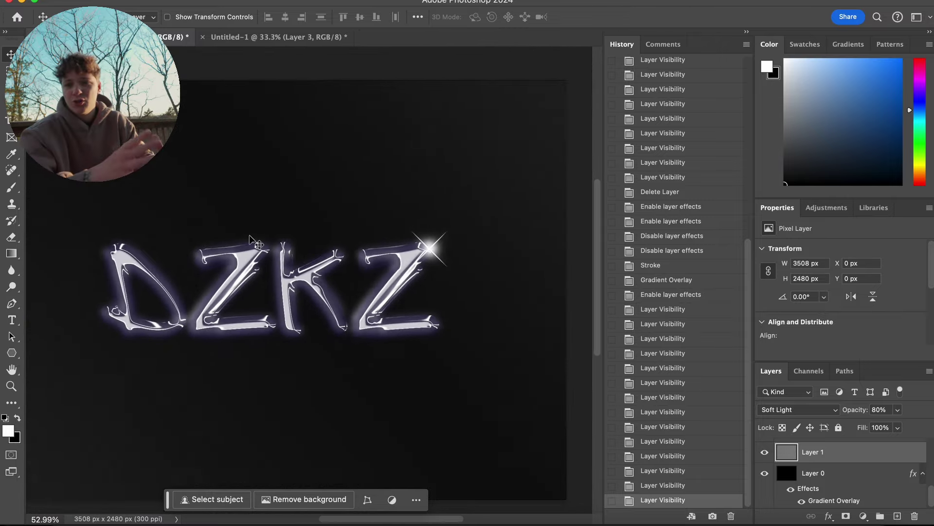
Hide Layer 0, Layer 1 and Layer 2 to leave only the logo on a transparent background.
{"action": "left_click", "coordinate": [765, 474]}
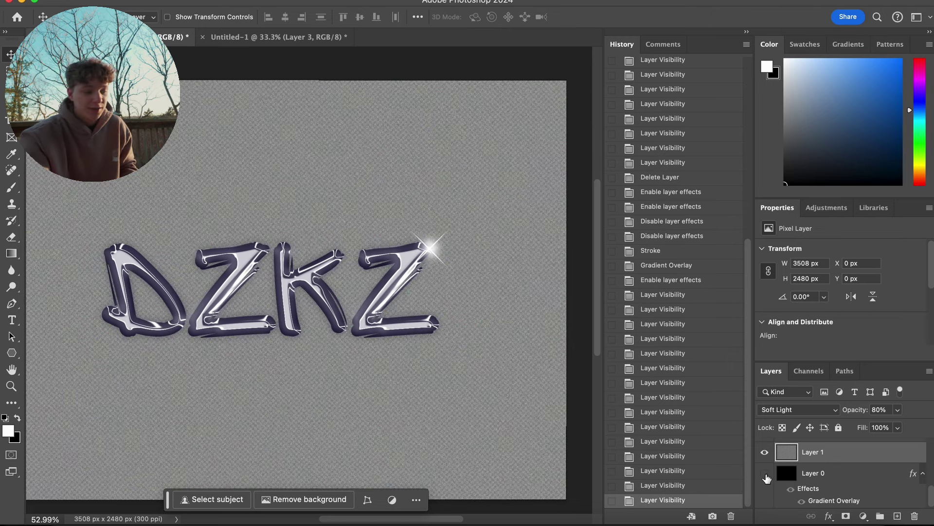
{"action": "left_click", "coordinate": [765, 452]}
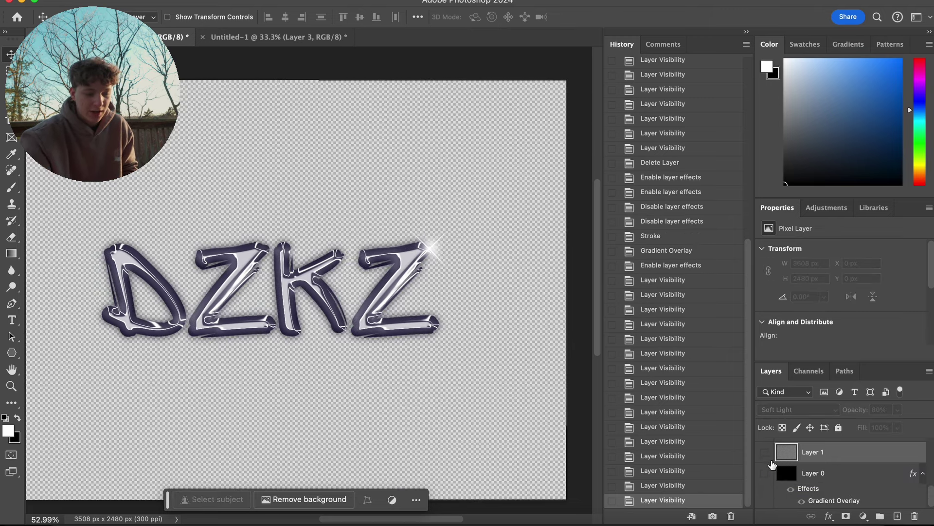
{"action": "scroll", "coordinate": [772, 465], "scroll_direction": "up", "scroll_amount": 3}
{"action": "left_click", "coordinate": [765, 448]}
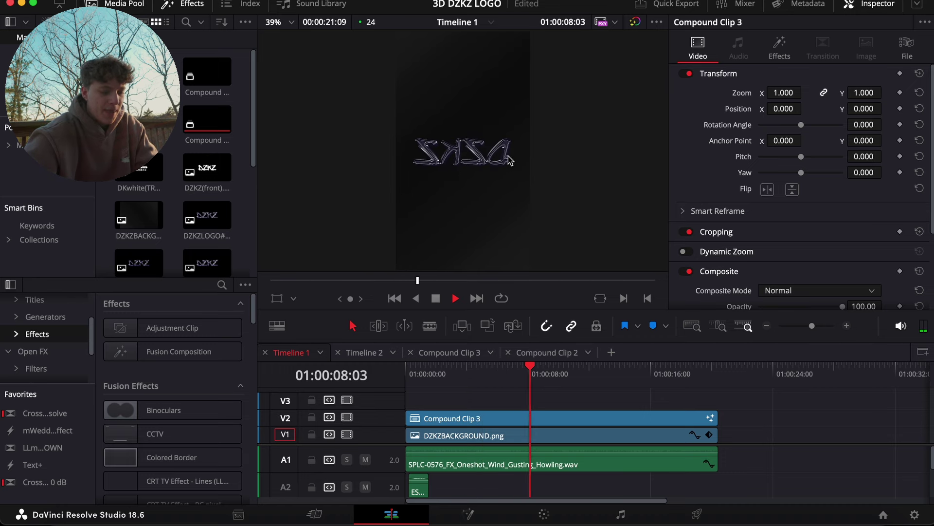
Switch to DaVinci Resolve and play through the rotating logo animation in Timeline 1.
{"action": "key", "text": "space"}
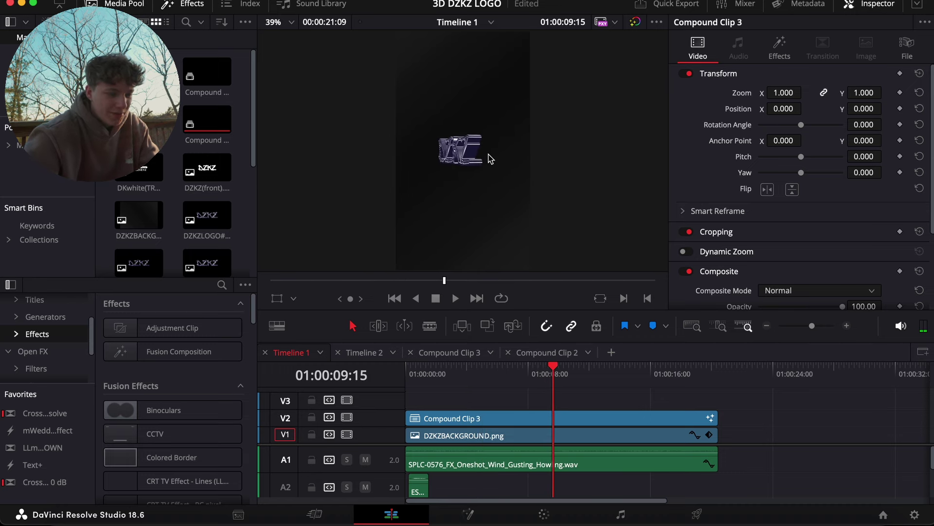
{"action": "mouse_move", "coordinate": [557, 371]}
{"action": "left_mouse_down"}
{"action": "mouse_move", "coordinate": [590, 372]}
{"action": "mouse_move", "coordinate": [573, 371]}
{"action": "left_mouse_up"}
{"action": "key", "text": "space"}
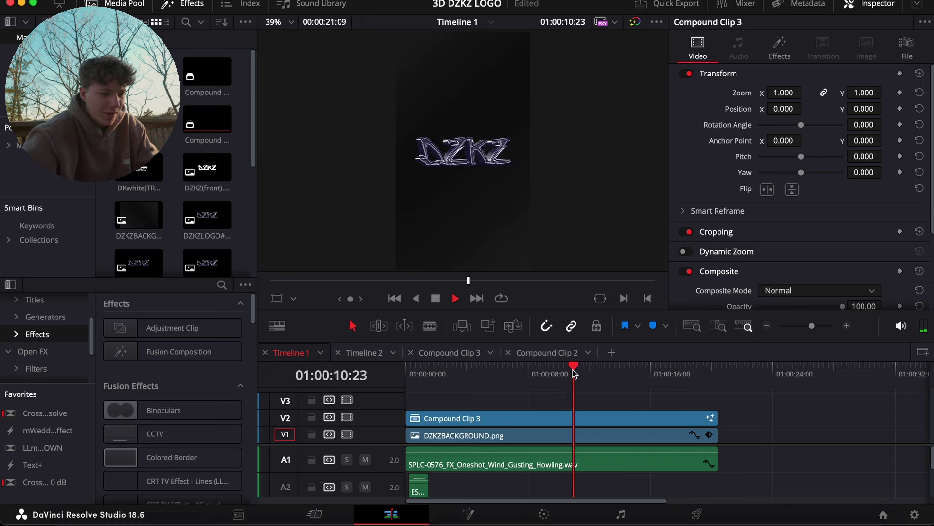
{"action": "key", "text": "space"}
Open the first Fusion Composition of Compound Clip 2 on the Fusion page and examine its node tree and animation.
{"action": "left_click", "coordinate": [547, 352]}
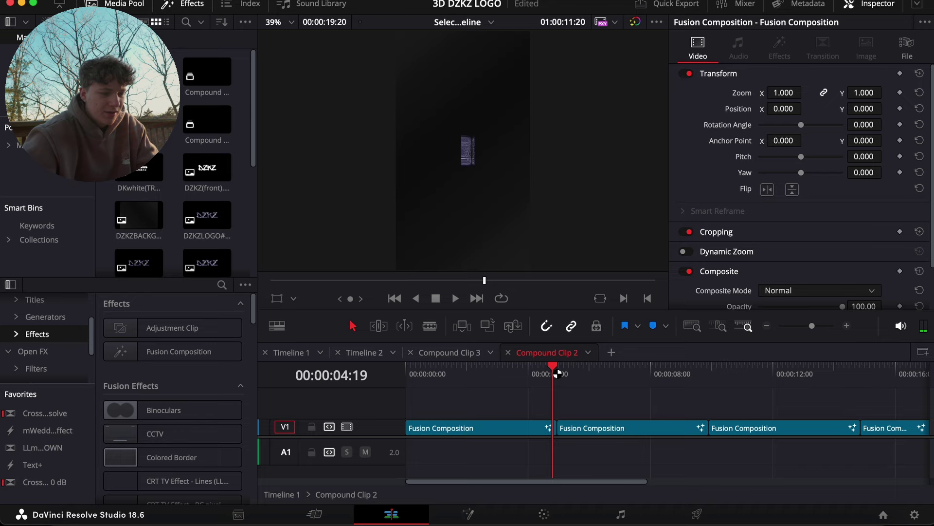
{"action": "left_click", "coordinate": [467, 371]}
{"action": "left_click", "coordinate": [478, 428]}
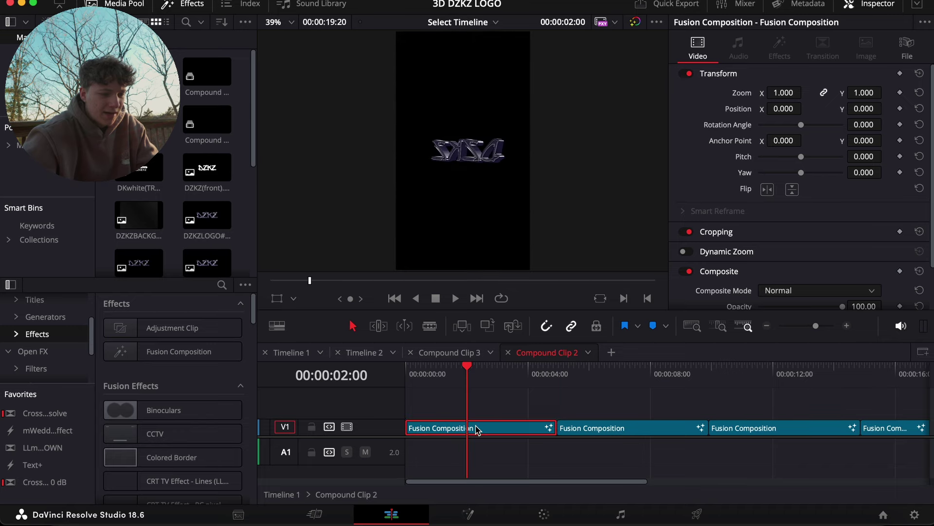
{"action": "left_click", "coordinate": [468, 514]}
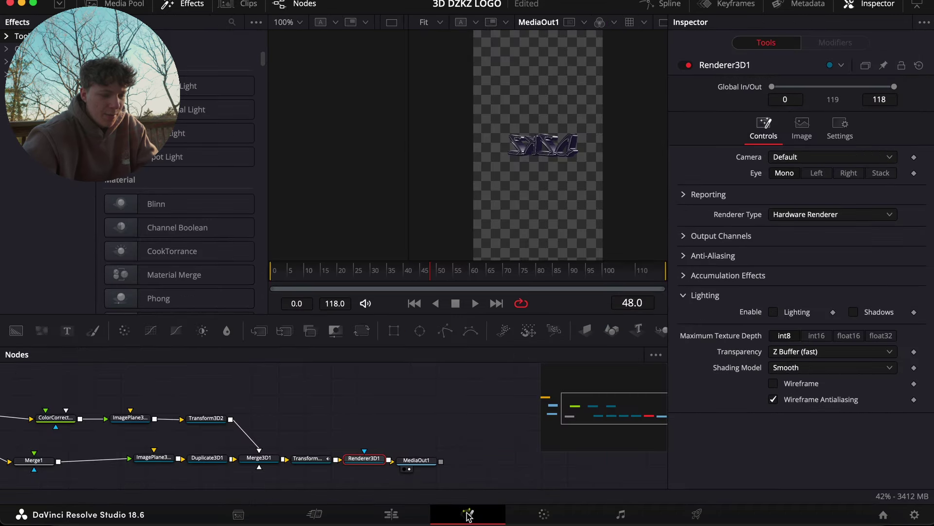
{"action": "scroll", "coordinate": [393, 434], "scroll_direction": "left", "scroll_amount": 5}
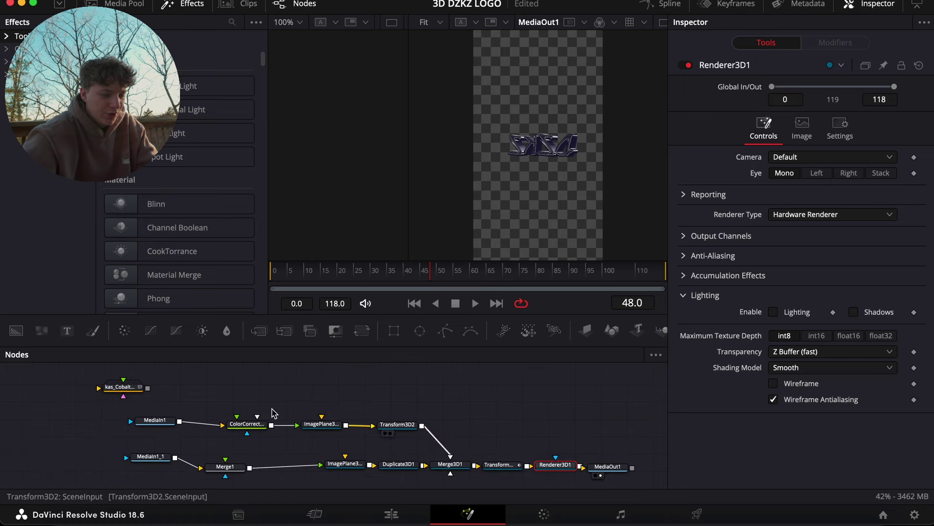
{"action": "left_click", "coordinate": [358, 402]}
{"action": "left_click", "coordinate": [327, 271]}
{"action": "left_click_drag", "start_coordinate": [329, 273], "coordinate": [271, 277]}
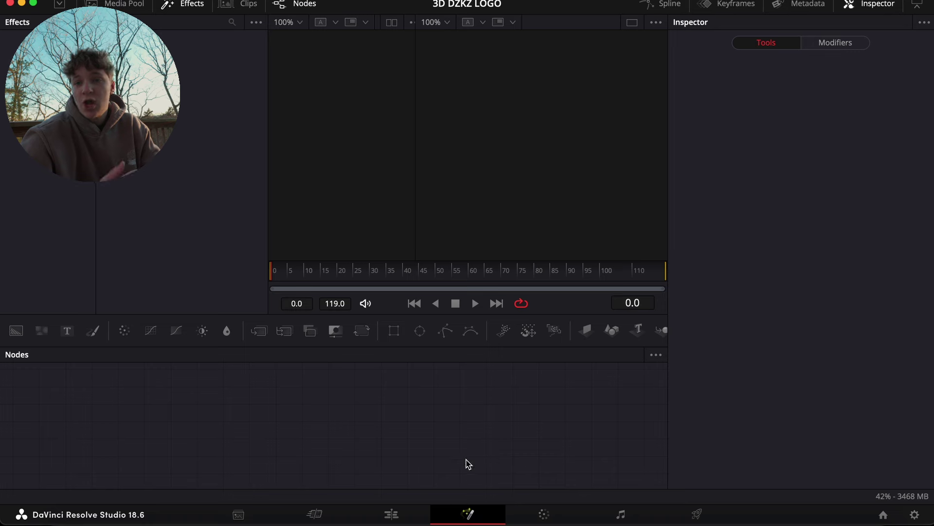
Add DZKZLOGO#3.png from the media pool to an empty Fusion composition and space its MediaIn node far apart from MediaOut1.
{"action": "left_click", "coordinate": [39, 402]}
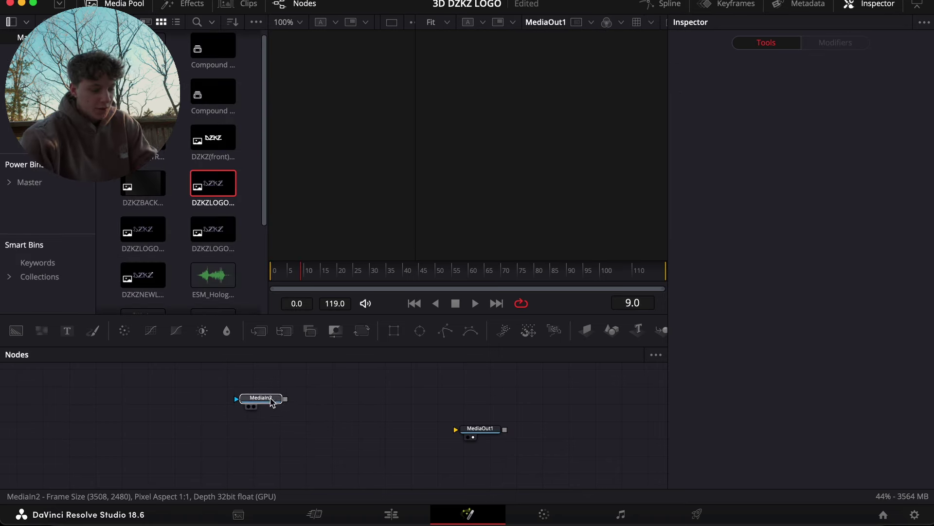
{"action": "left_click_drag", "start_coordinate": [265, 400], "coordinate": [310, 457]}
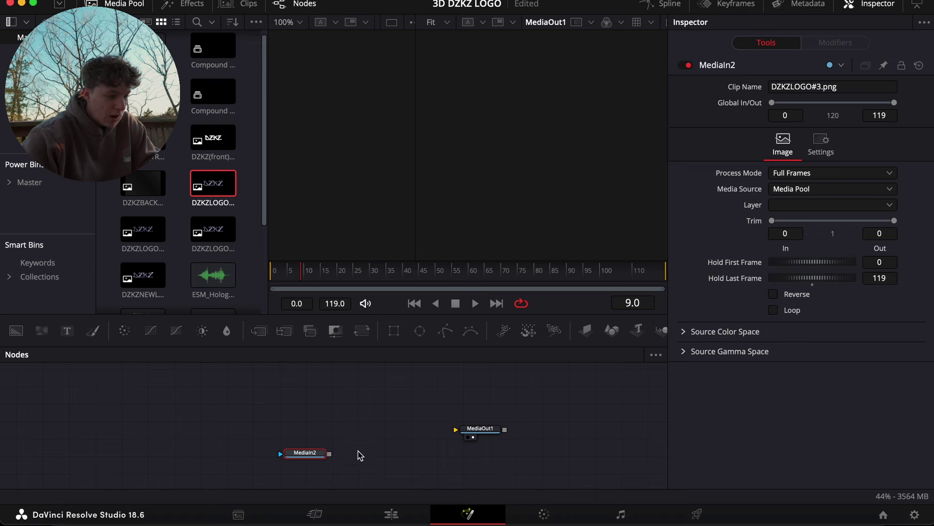
{"action": "left_click_drag", "start_coordinate": [329, 453], "coordinate": [482, 432]}
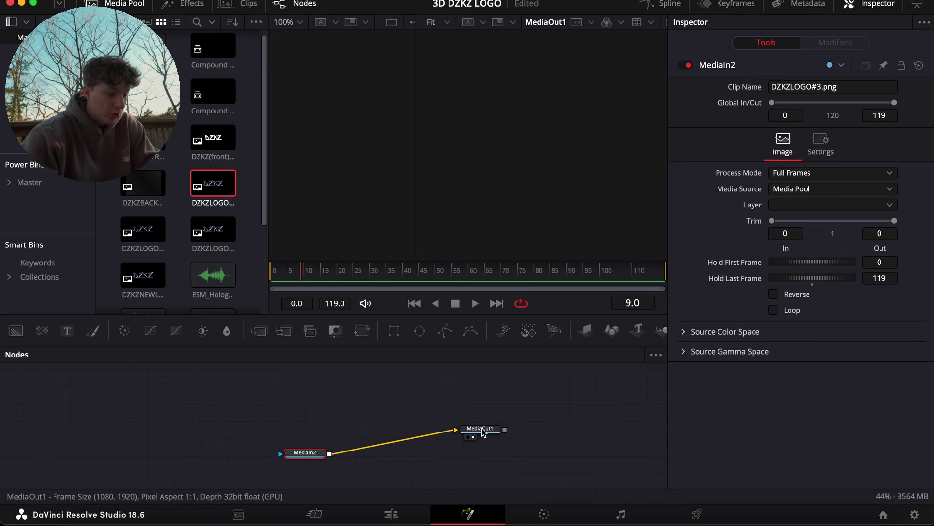
{"action": "left_click_drag", "start_coordinate": [313, 454], "coordinate": [105, 428]}
{"action": "left_click_drag", "start_coordinate": [473, 426], "coordinate": [633, 421]}
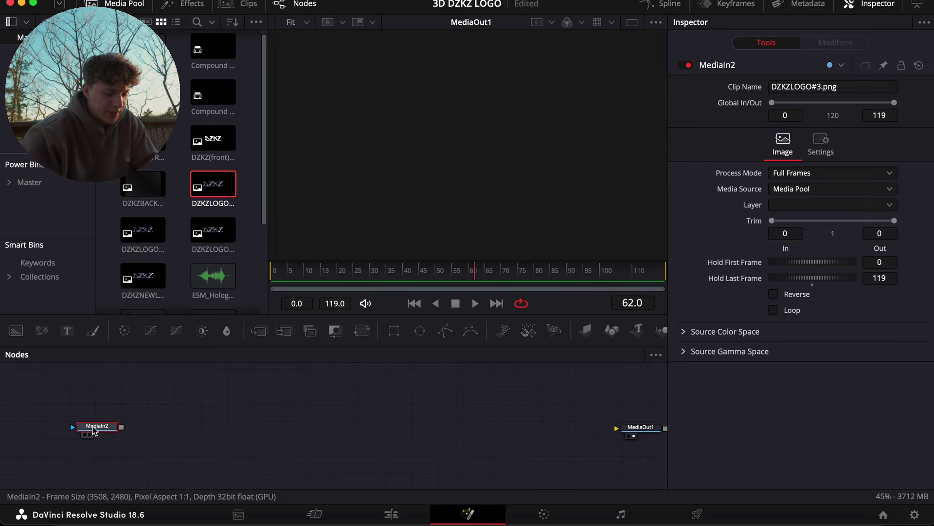
Add an Image Plane 3D node after MediaIn2, followed by a Duplicate 3D node.
{"action": "key", "text": "shift+space"}
{"action": "type", "text": "ima"}
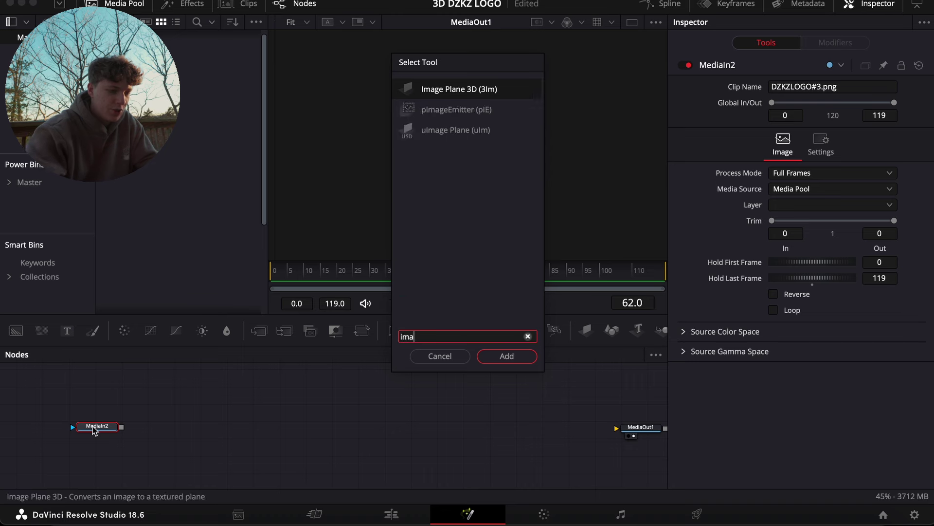
{"action": "type", "text": "g"}
{"action": "key", "text": "Return"}
{"action": "key", "text": "shift+space"}
{"action": "type", "text": "dupli"}
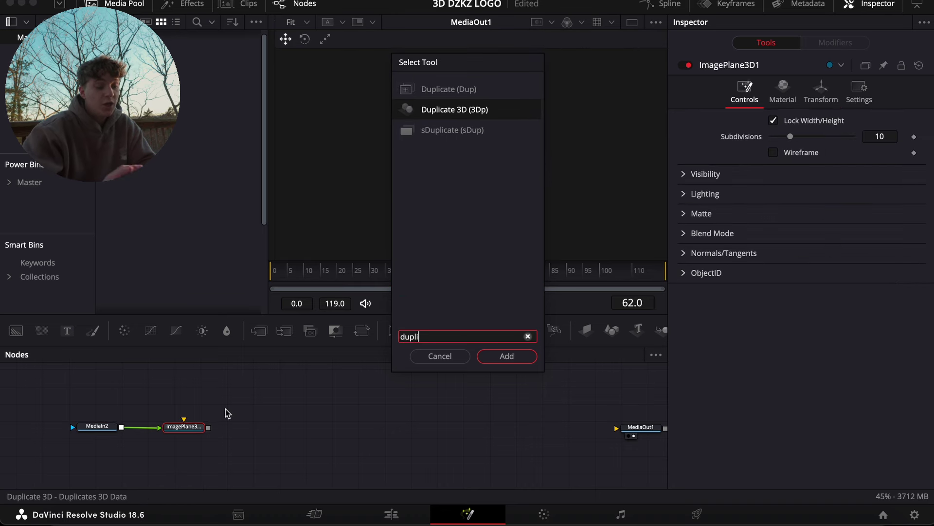
{"action": "key", "text": "Return"}
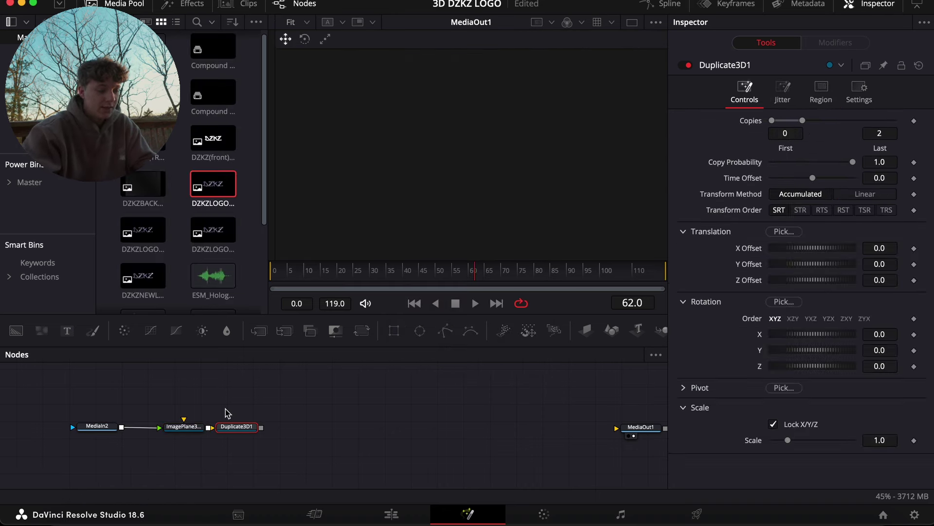
Add Transform 3D and Renderer 3D nodes after Duplicate3D1 and connect the renderer's output to MediaOut1.
{"action": "key", "text": "shift+space"}
{"action": "type", "text": "trans"}
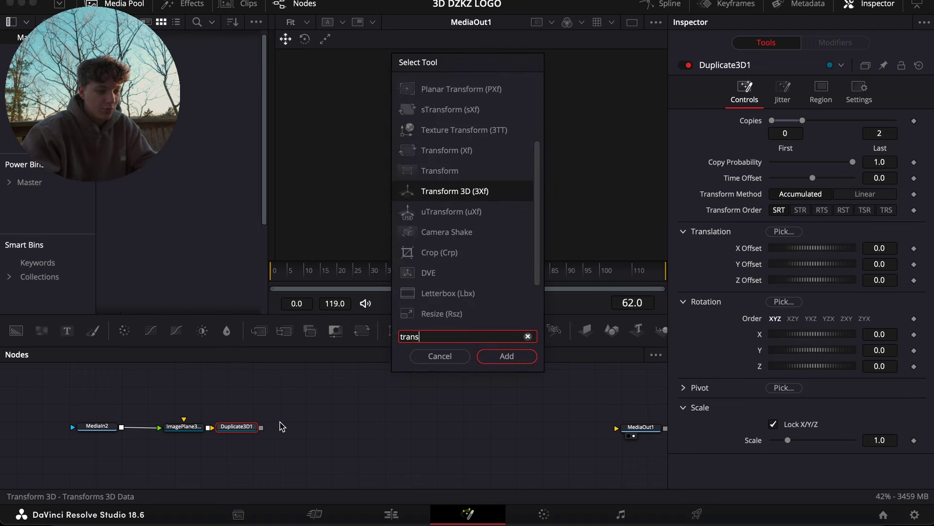
{"action": "key", "text": "Return"}
{"action": "key", "text": "shift+space"}
{"action": "type", "text": "render"}
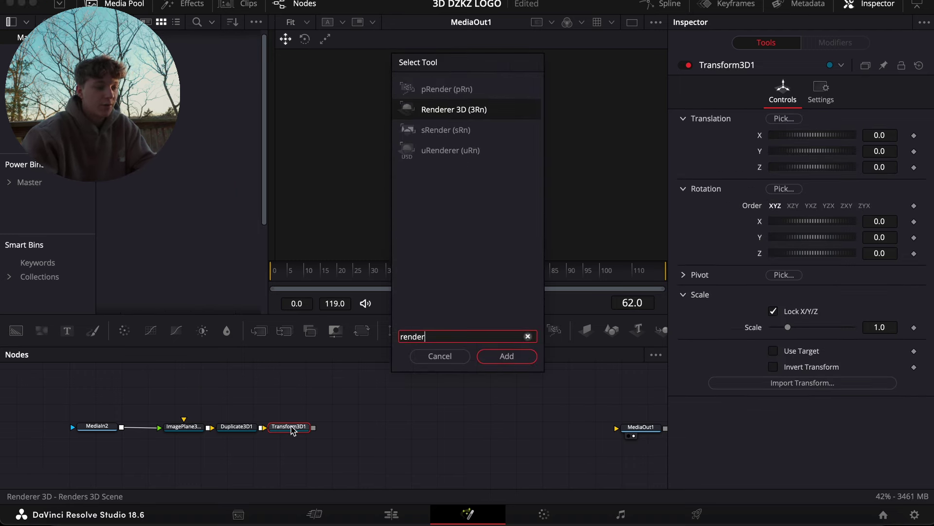
{"action": "key", "text": "Return"}
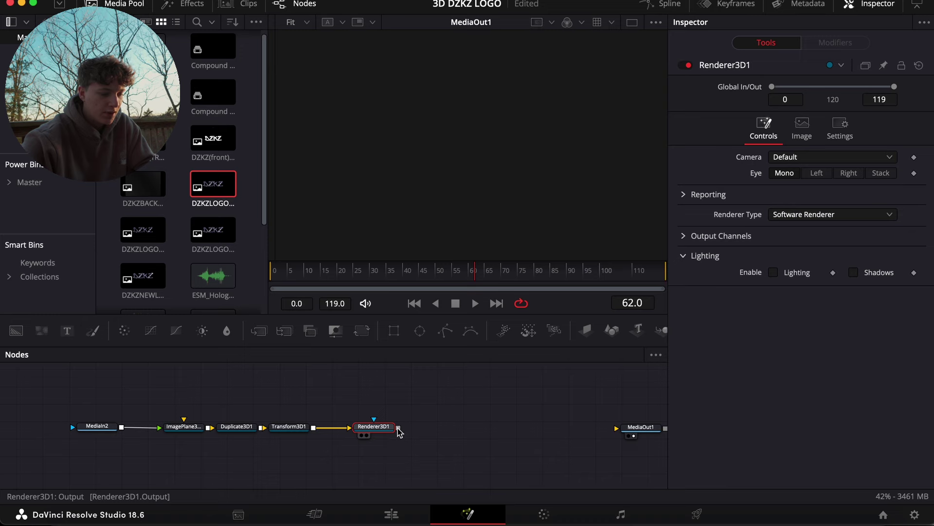
{"action": "left_click_drag", "start_coordinate": [399, 429], "coordinate": [537, 441]}
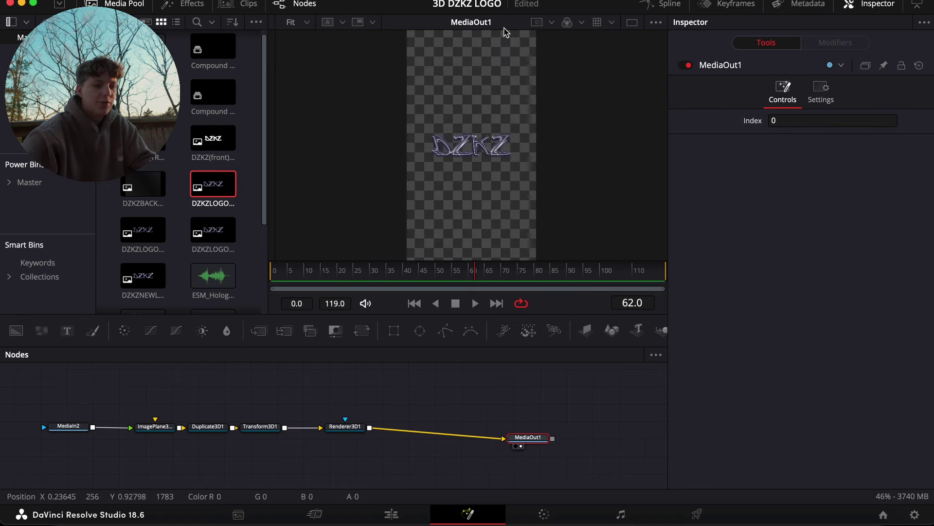
Show Duplicate3D1 in a second viewer beside MediaOut1, hide the media pool and orbit the 3D view to inspect the logo's side.
{"action": "left_click", "coordinate": [634, 24]}
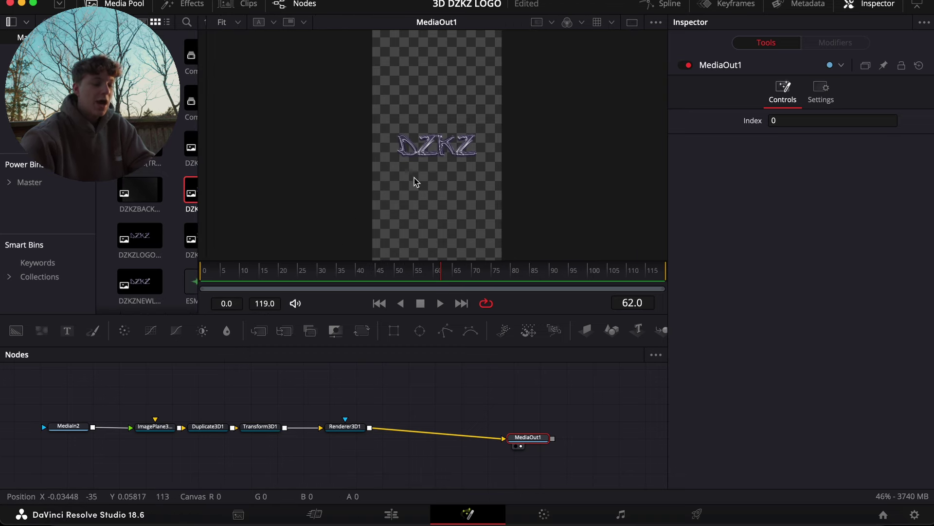
{"action": "left_click", "coordinate": [208, 428]}
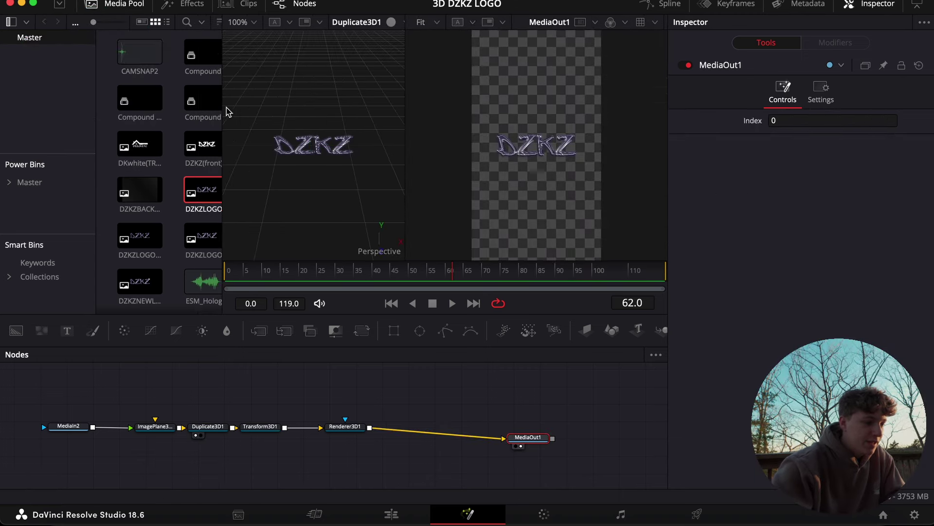
{"action": "left_click", "coordinate": [118, 6]}
{"action": "left_click_drag", "start_coordinate": [278, 104], "coordinate": [319, 106]}
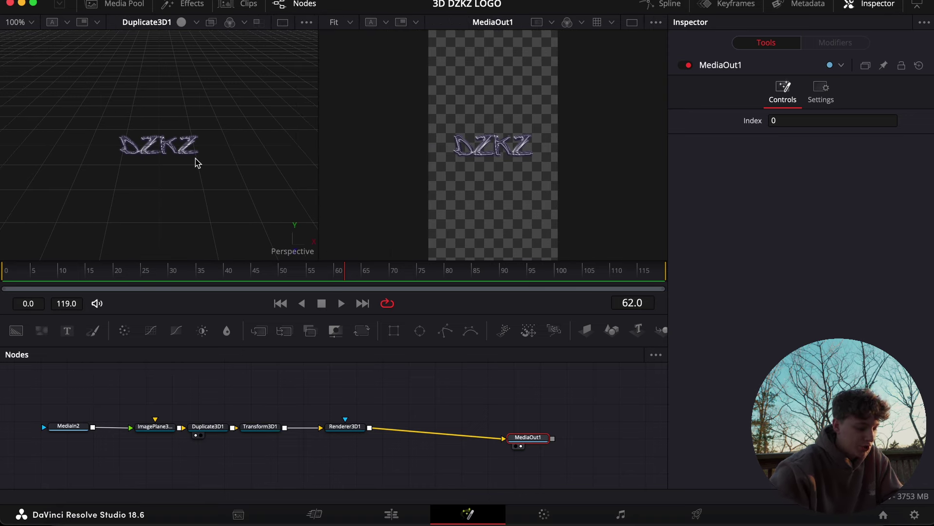
{"action": "scroll", "coordinate": [195, 158], "scroll_direction": "left", "scroll_amount": 10}
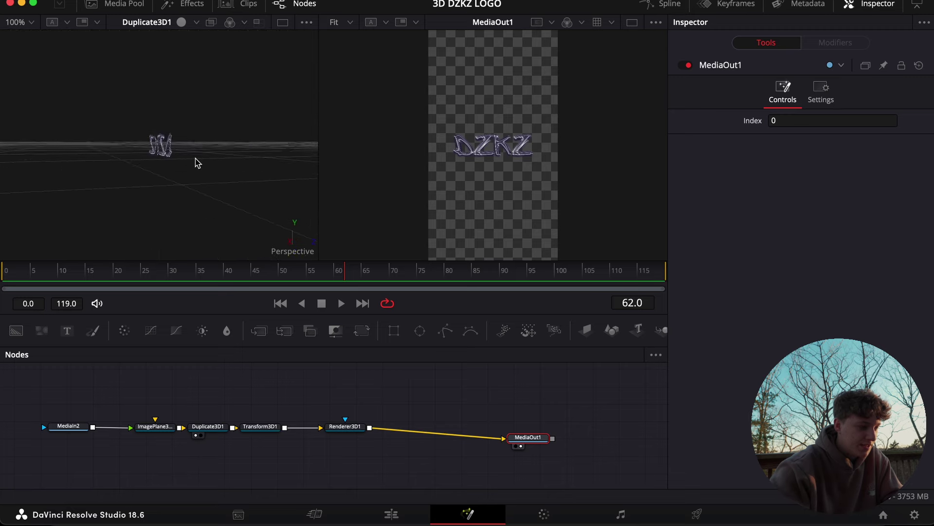
{"action": "left_click_drag", "start_coordinate": [196, 158], "coordinate": [194, 160]}
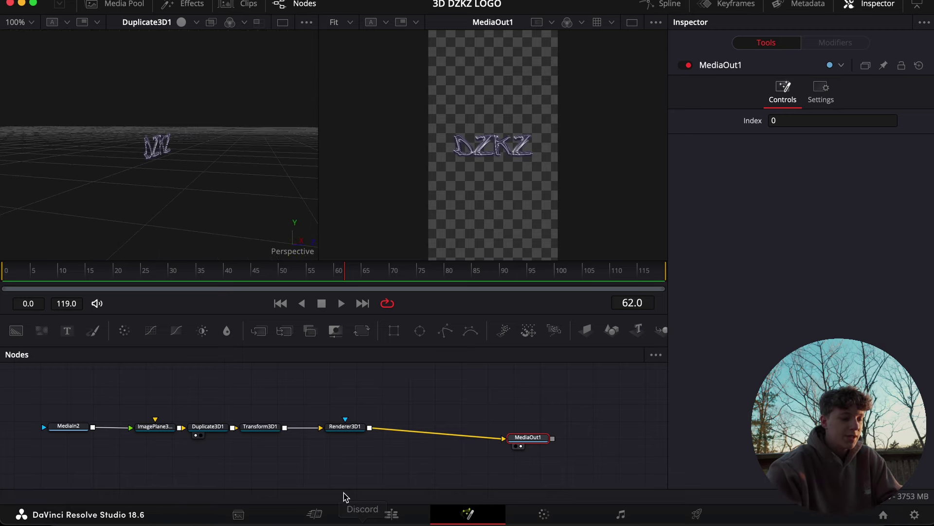
Set the renderer type of Renderer3D1 to Hardware Renderer.
{"action": "left_click", "coordinate": [341, 430]}
{"action": "left_click", "coordinate": [816, 219]}
{"action": "left_click", "coordinate": [813, 232]}
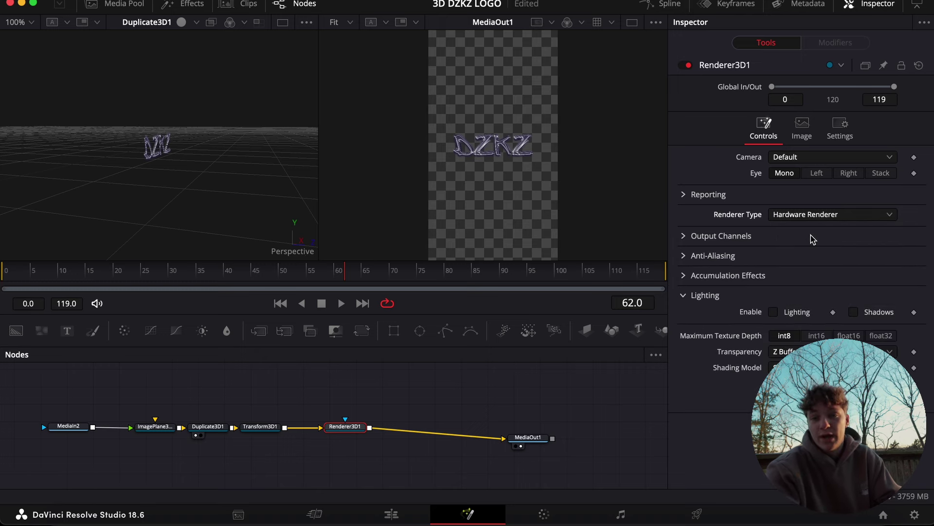
Set the Z Offset translation of Duplicate3D1 to -0.001 so the logo copies sit closer together.
{"action": "left_click", "coordinate": [207, 427]}
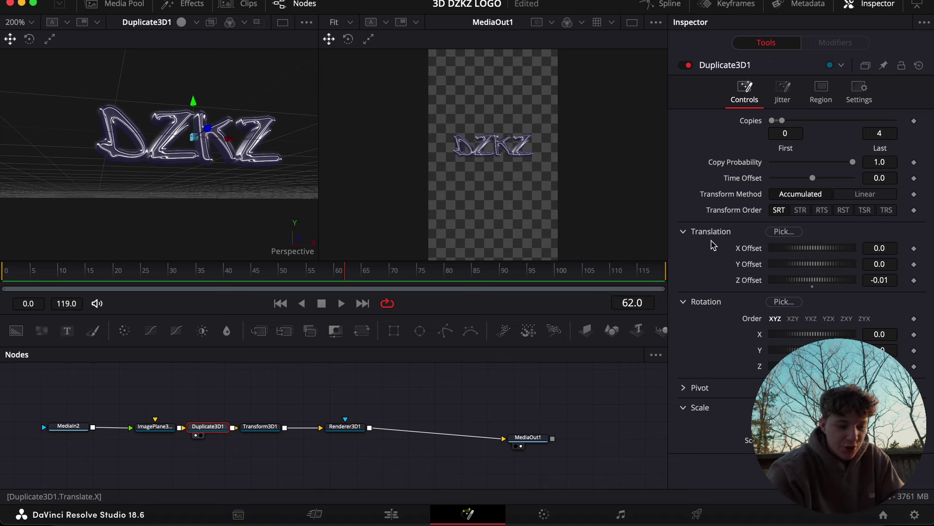
{"action": "left_click", "coordinate": [882, 280]}
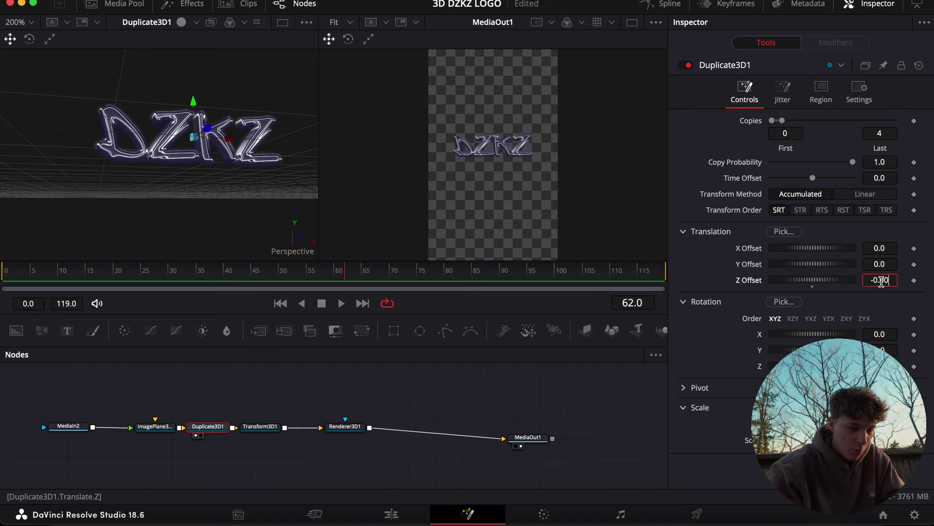
{"action": "type", "text": "-0.001"}
{"action": "key", "text": "Tab"}
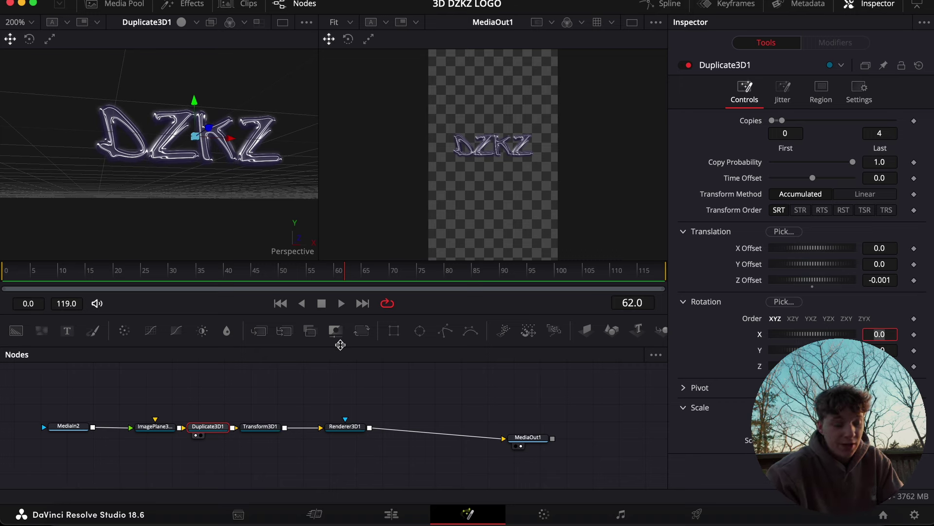
Set the last copy of Duplicate3D1 to 100 to give the DZKZ logo solid depth.
{"action": "left_click", "coordinate": [713, 332]}
{"action": "left_click", "coordinate": [878, 134]}
{"action": "type", "text": "100"}
{"action": "key", "text": "Tab"}
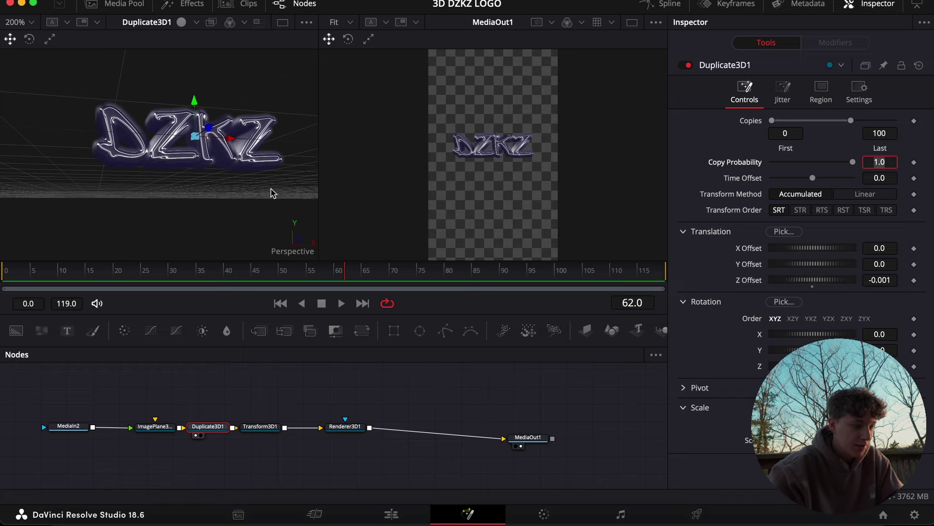
{"action": "scroll", "coordinate": [205, 174], "scroll_direction": "right", "scroll_amount": 10}
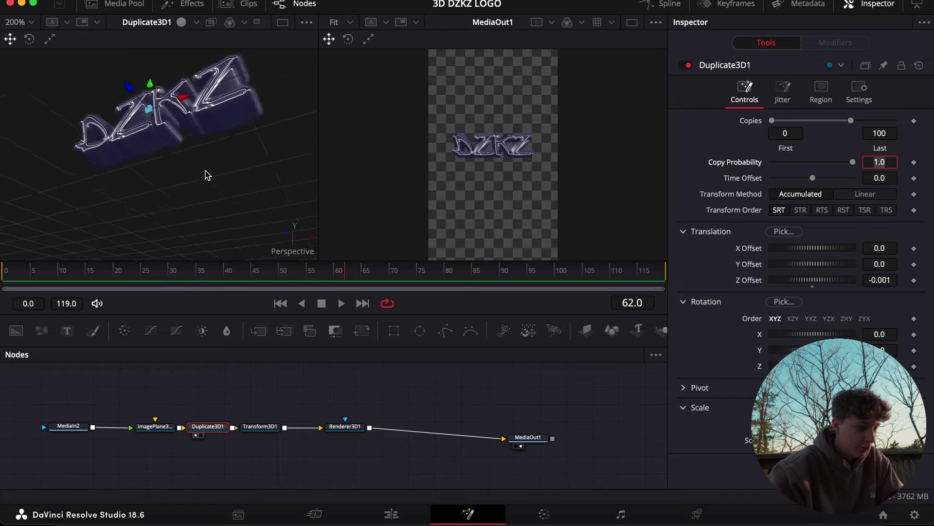
{"action": "left_click_drag", "start_coordinate": [208, 175], "coordinate": [208, 175]}
{"action": "scroll", "coordinate": [206, 170], "scroll_direction": "right", "scroll_amount": 10}
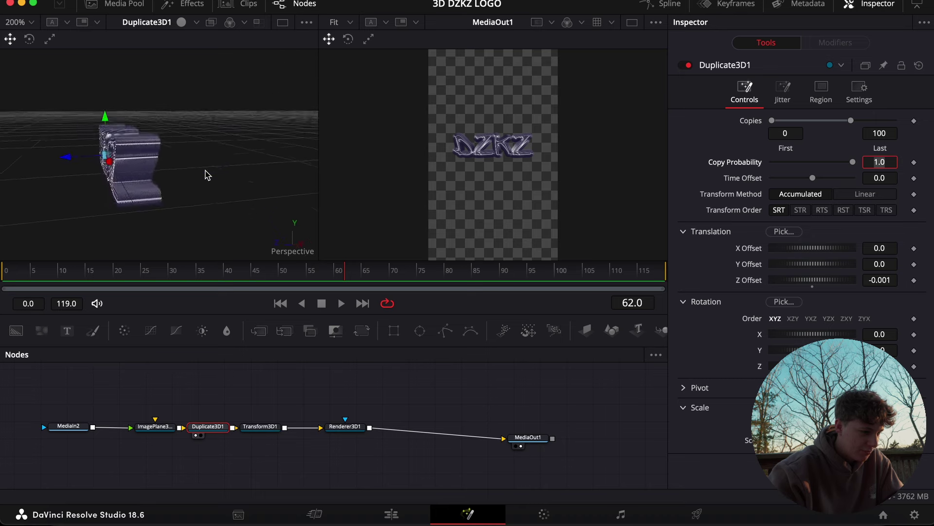
{"action": "left_click_drag", "start_coordinate": [208, 175], "coordinate": [206, 176]}
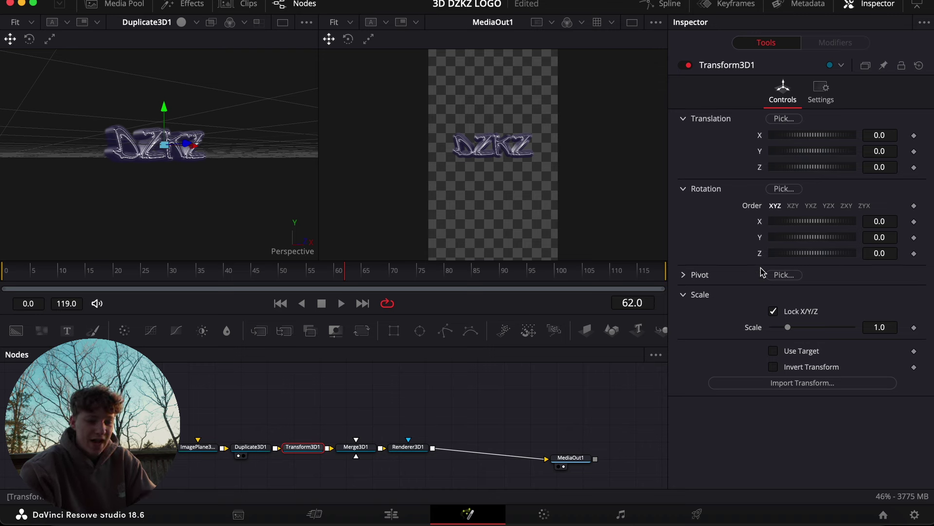
Reduce the scale of Transform3D1 to about 0.9 and keyframe its Y rotation at frame 0.
{"action": "left_click_drag", "start_coordinate": [885, 326], "coordinate": [862, 326]}
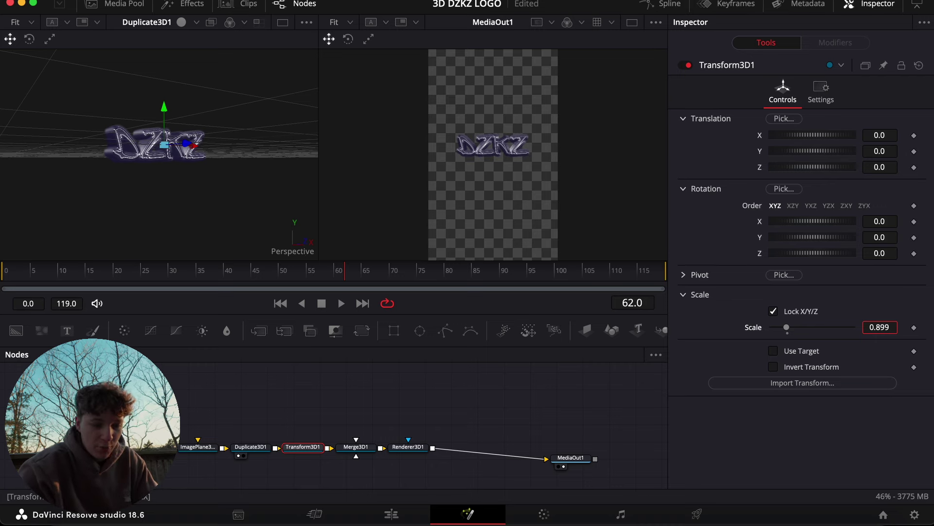
{"action": "left_click_drag", "start_coordinate": [332, 275], "coordinate": [1, 295]}
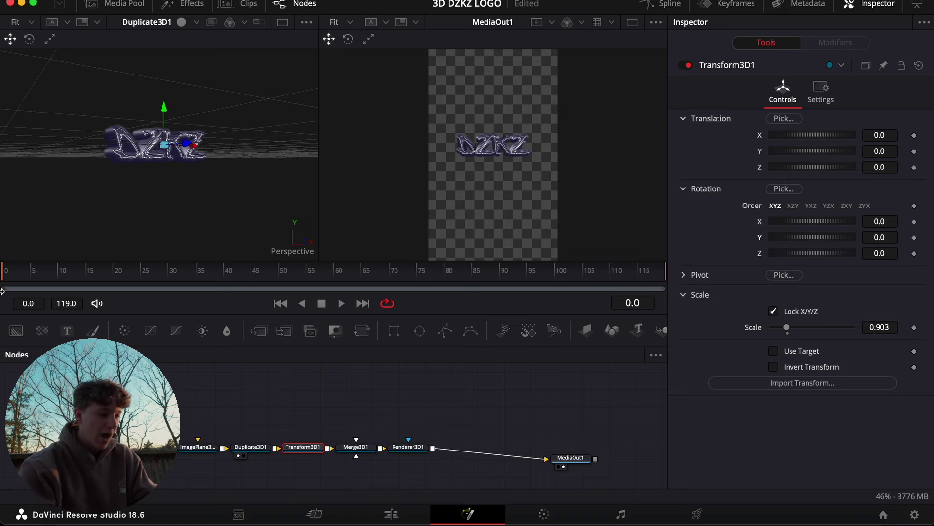
{"action": "left_click", "coordinate": [915, 238]}
Keyframe Transform3D1's Y rotation at 720 on frame 119 and play the spin from the start.
{"action": "key", "text": "End"}
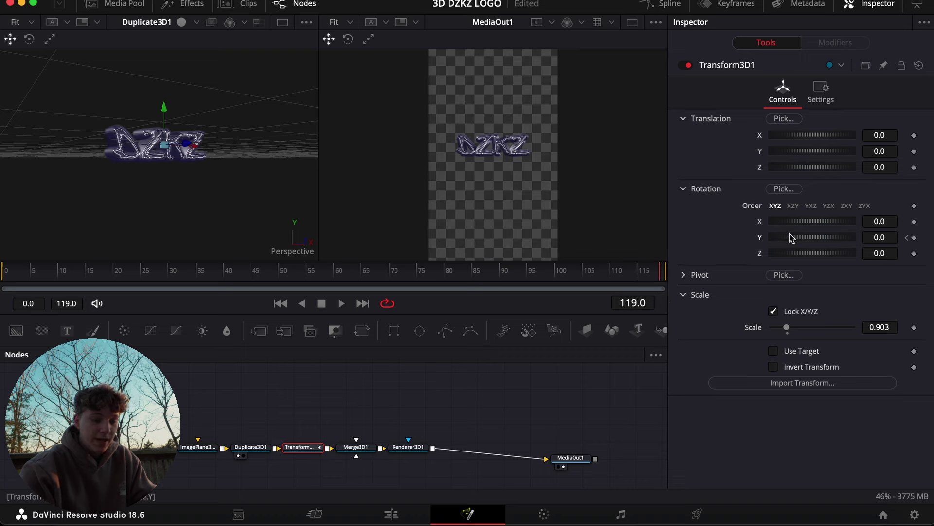
{"action": "left_click_drag", "start_coordinate": [842, 239], "coordinate": [930, 238]}
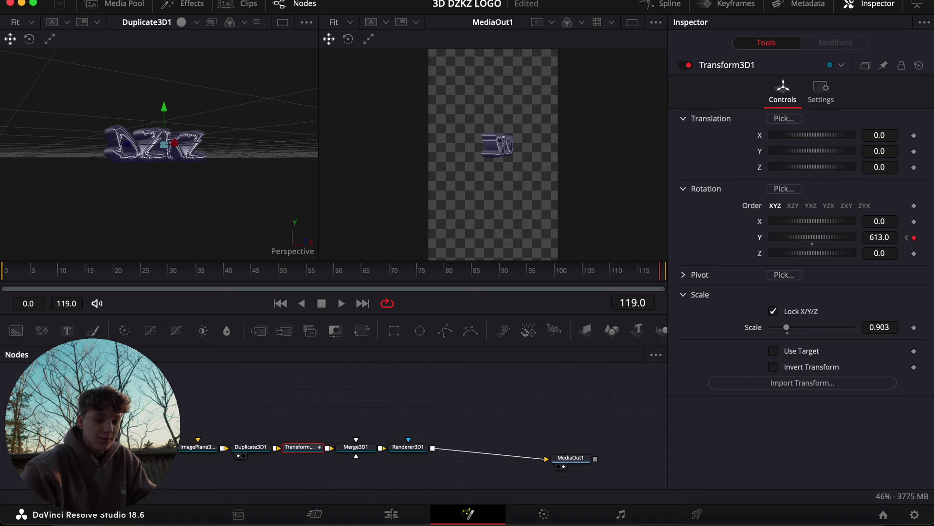
{"action": "left_click_drag", "start_coordinate": [790, 240], "coordinate": [933, 256]}
{"action": "key", "text": "super+z"}
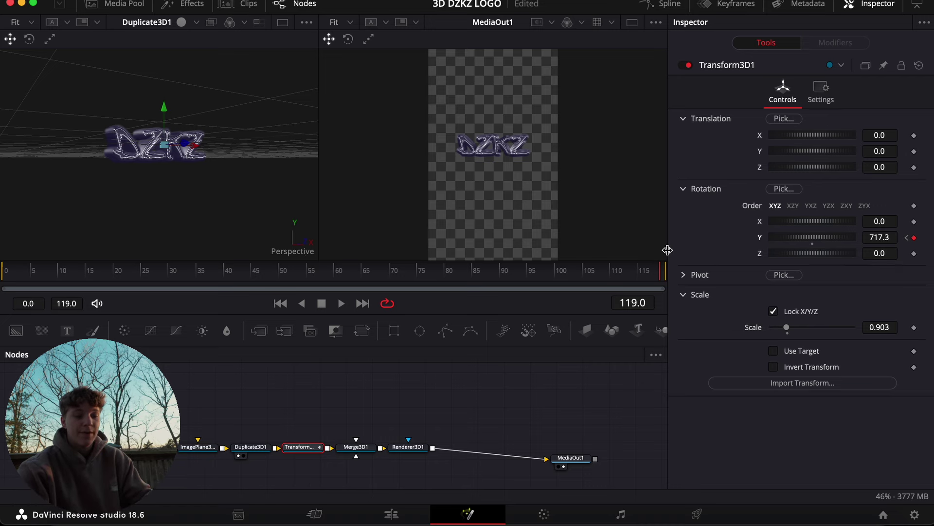
{"action": "left_click", "coordinate": [882, 238]}
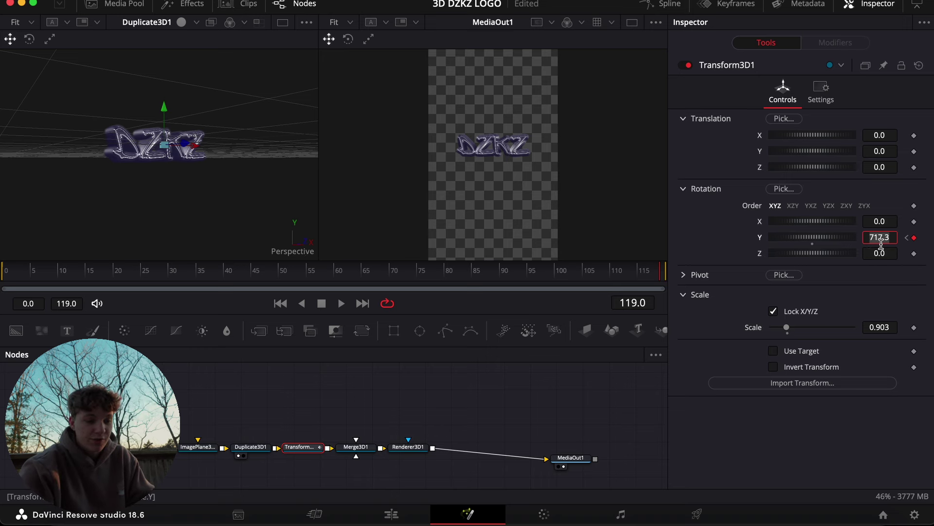
{"action": "type", "text": "720"}
{"action": "key", "text": "Tab"}
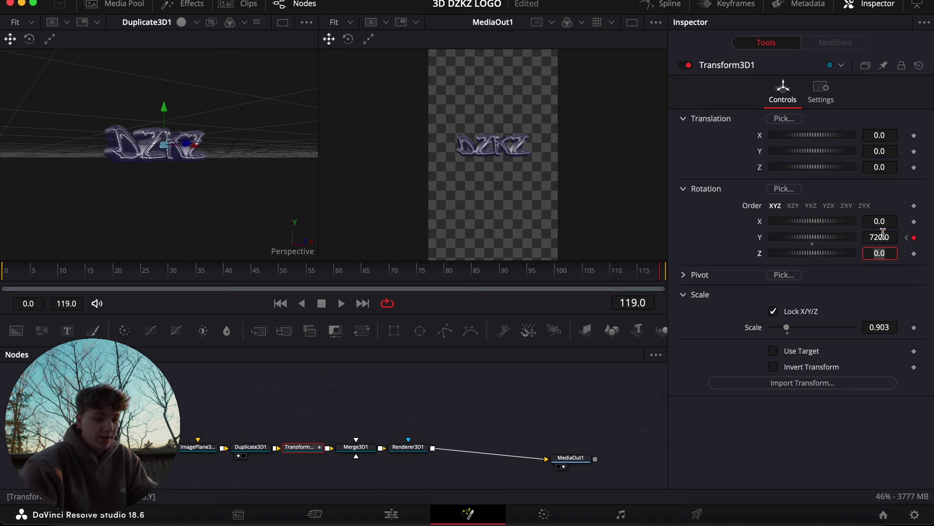
{"action": "left_click_drag", "start_coordinate": [375, 282], "coordinate": [2, 292]}
{"action": "key", "text": "space"}
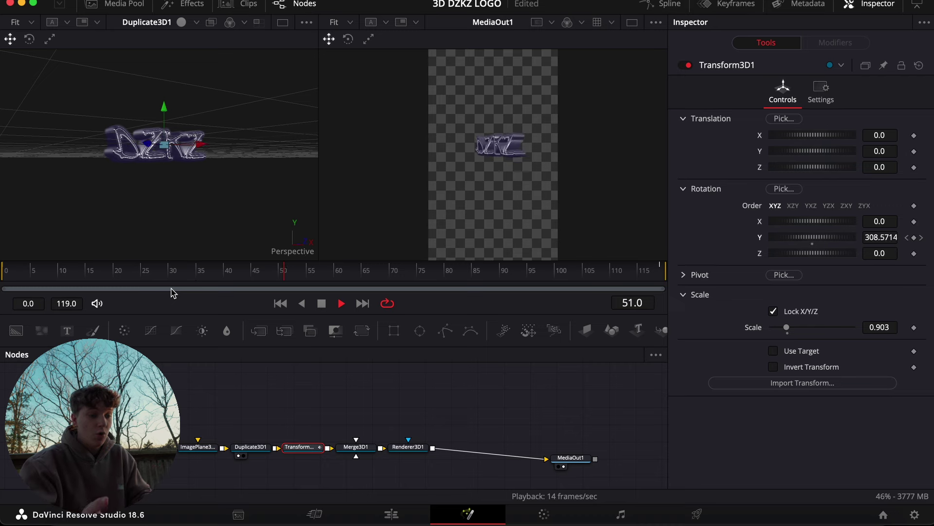
{"action": "key", "text": "space"}
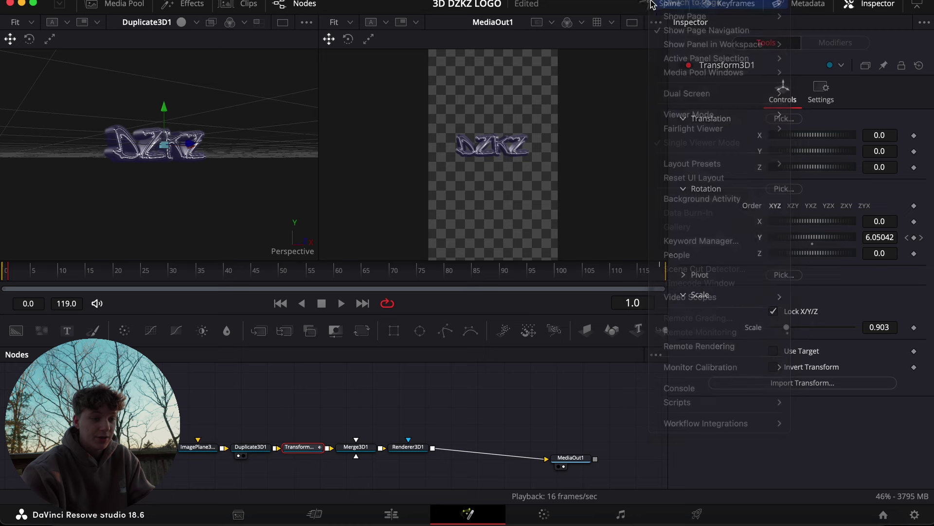
Try smoothing Transform3D1's Y Rotation curve in the Spline editor, shaping it to start slowly and speed up.
{"action": "left_click", "coordinate": [655, 6]}
{"action": "left_click", "coordinate": [353, 388]}
{"action": "left_click", "coordinate": [609, 354]}
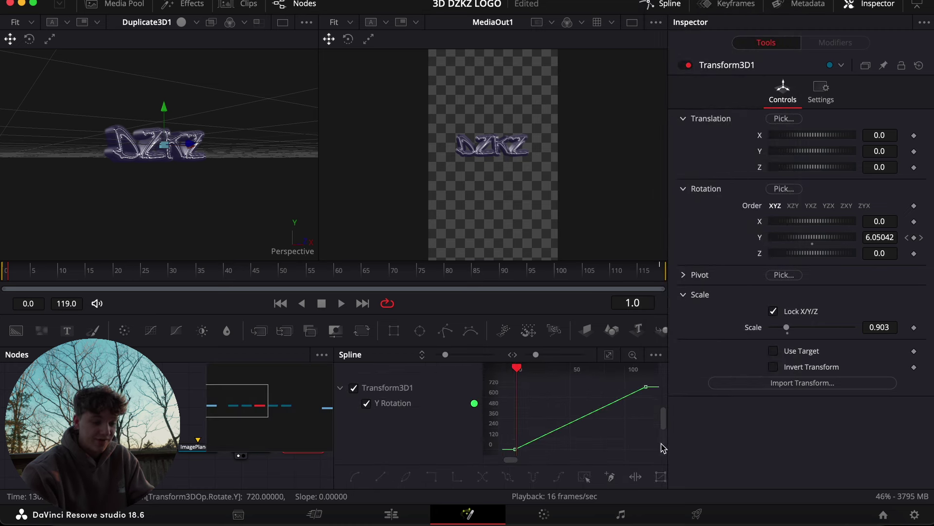
{"action": "left_click_drag", "start_coordinate": [656, 456], "coordinate": [487, 382]}
{"action": "key", "text": "s"}
{"action": "left_click_drag", "start_coordinate": [602, 390], "coordinate": [646, 436]}
{"action": "left_click", "coordinate": [394, 272]}
{"action": "left_click", "coordinate": [10, 274]}
{"action": "key", "text": "space"}
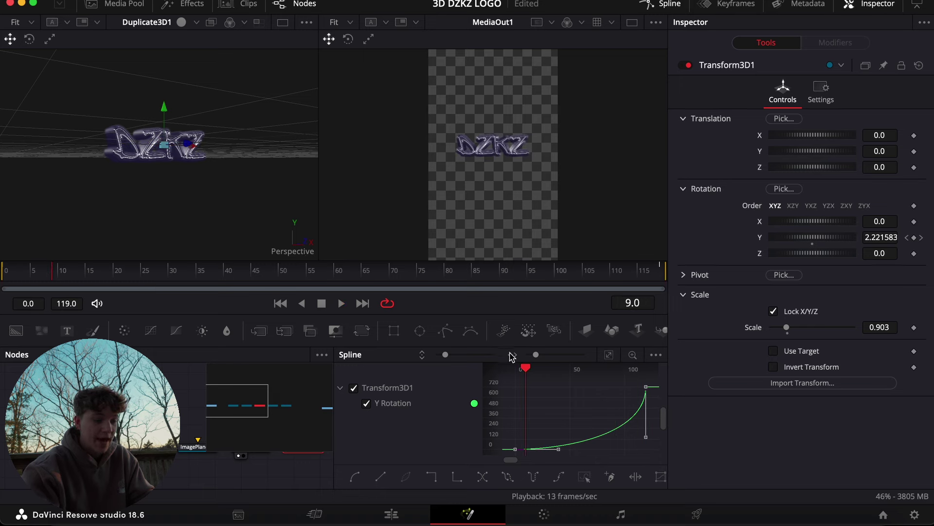
Try a slow finish by stretching the Y Rotation end keyframe's handle toward the start, and undo all curve easing.
{"action": "left_click_drag", "start_coordinate": [646, 436], "coordinate": [521, 389]}
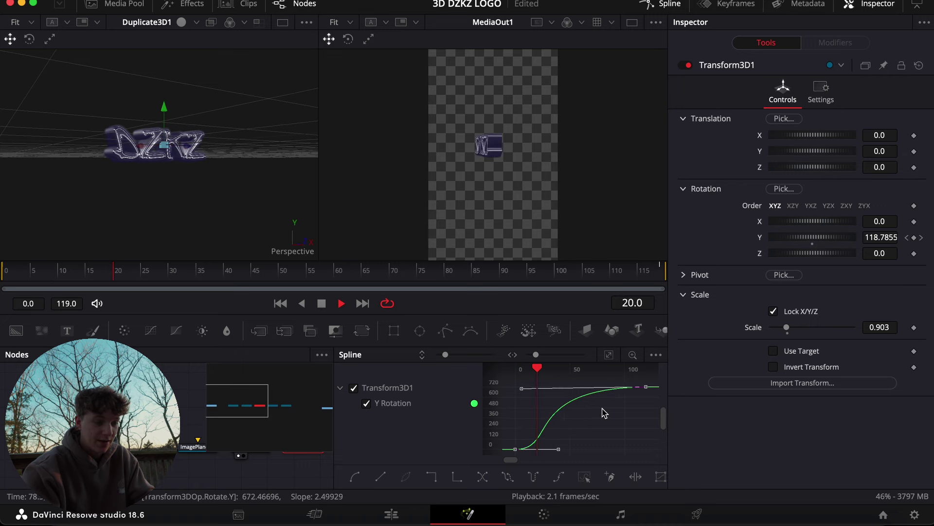
{"action": "key", "text": "space"}
{"action": "key", "text": "super+z"}
{"action": "key", "text": "super+z"}
{"action": "key", "text": "super+z"}
{"action": "left_click", "coordinate": [635, 425]}
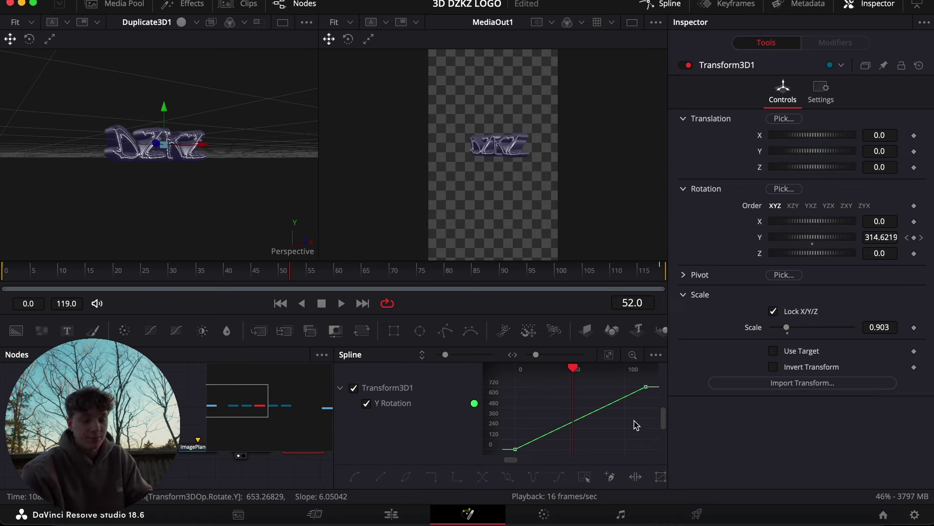
Save the project and return to the Edit page.
{"action": "key", "text": "super+s"}
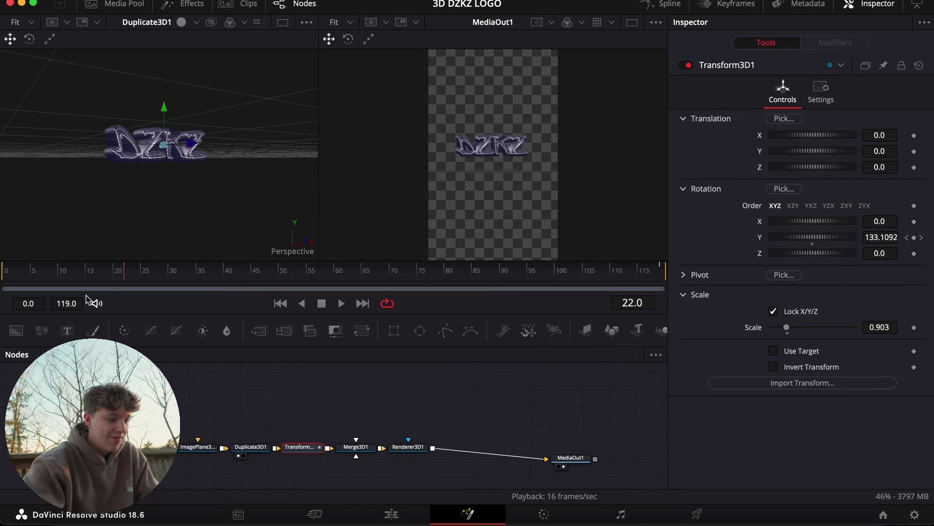
{"action": "left_click_drag", "start_coordinate": [86, 297], "coordinate": [565, 266]}
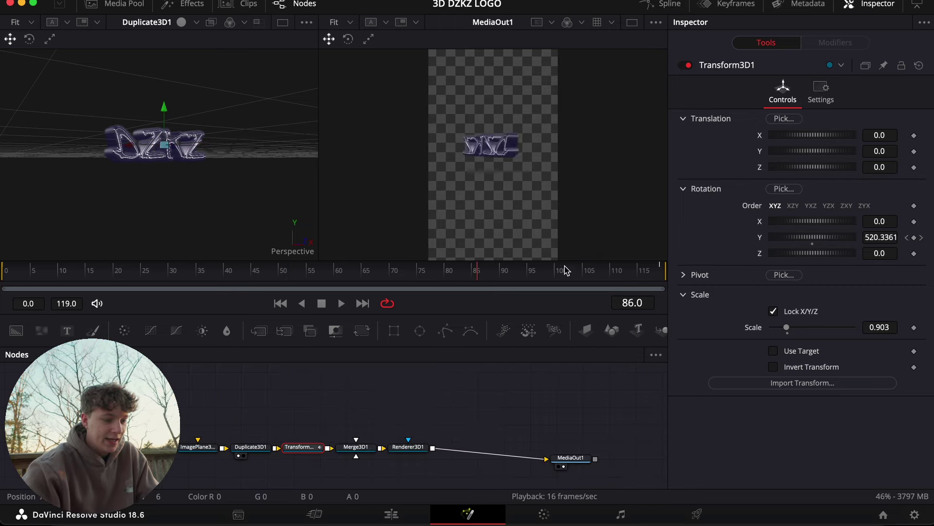
{"action": "left_click", "coordinate": [391, 516]}
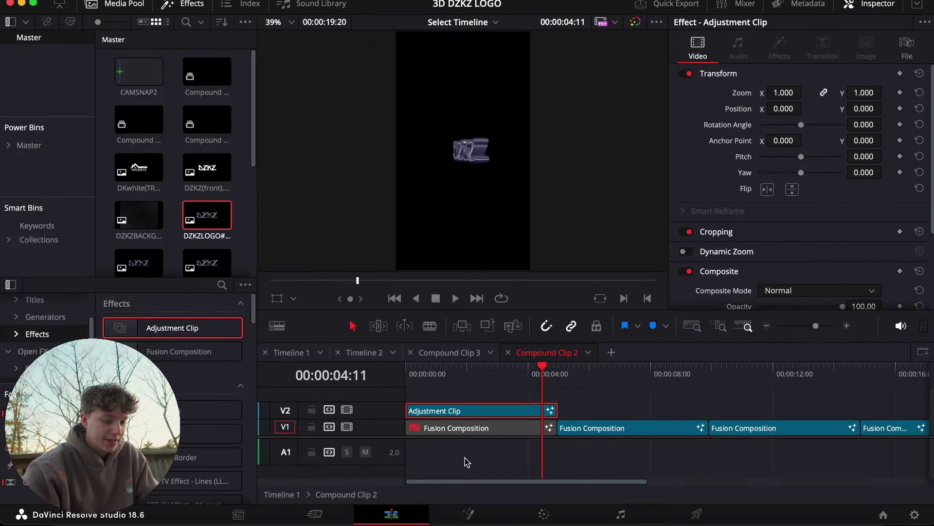
Examine frame by frame how the logo rotation loops at the cut between the first two Fusion Composition clips.
{"action": "left_click", "coordinate": [545, 385]}
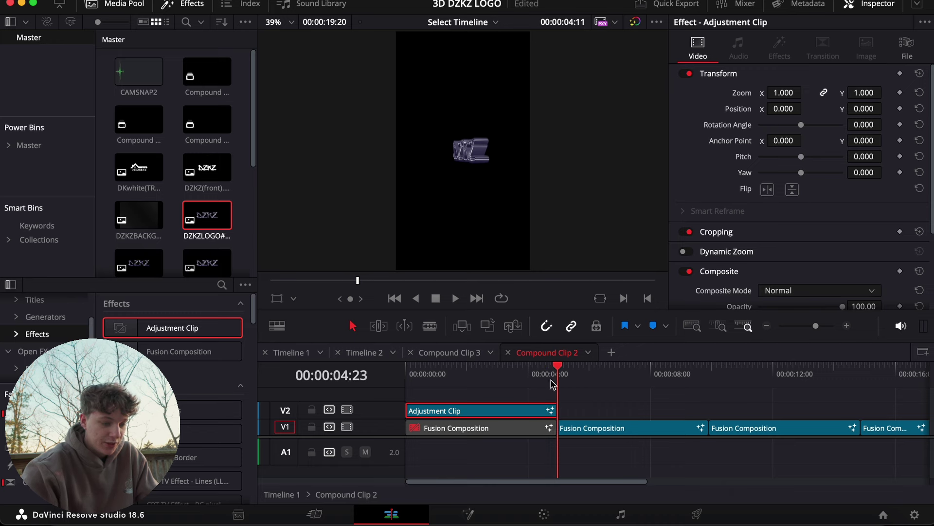
{"action": "key", "text": "Left"}
{"action": "key", "text": "Left"}
{"action": "key", "text": "Right"}
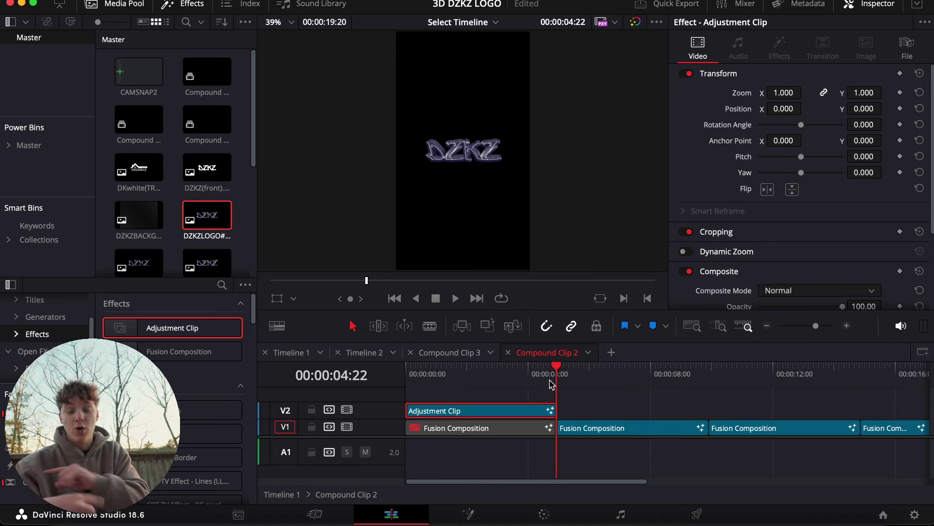
{"action": "left_click", "coordinate": [847, 326]}
{"action": "key", "text": "Right"}
{"action": "key", "text": "Right"}
{"action": "key", "text": "Left"}
{"action": "key", "text": "Left"}
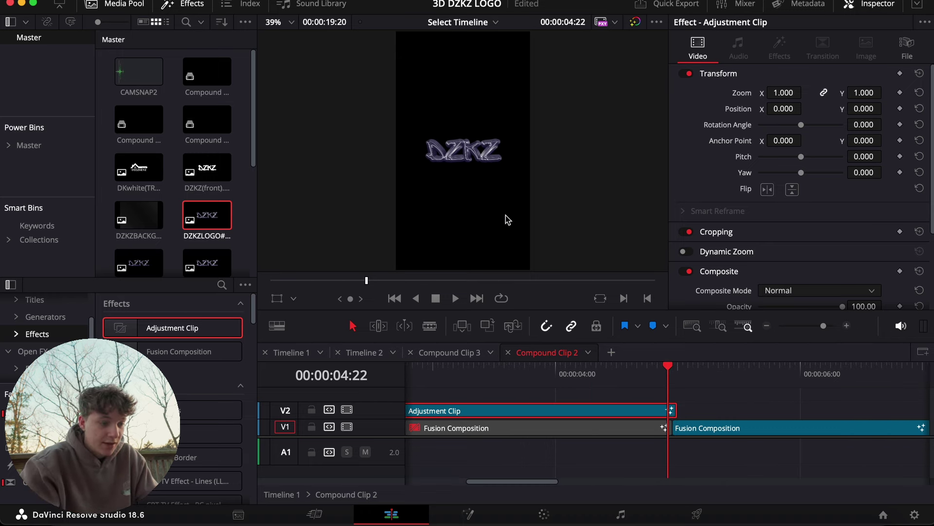
{"action": "left_click", "coordinate": [767, 326]}
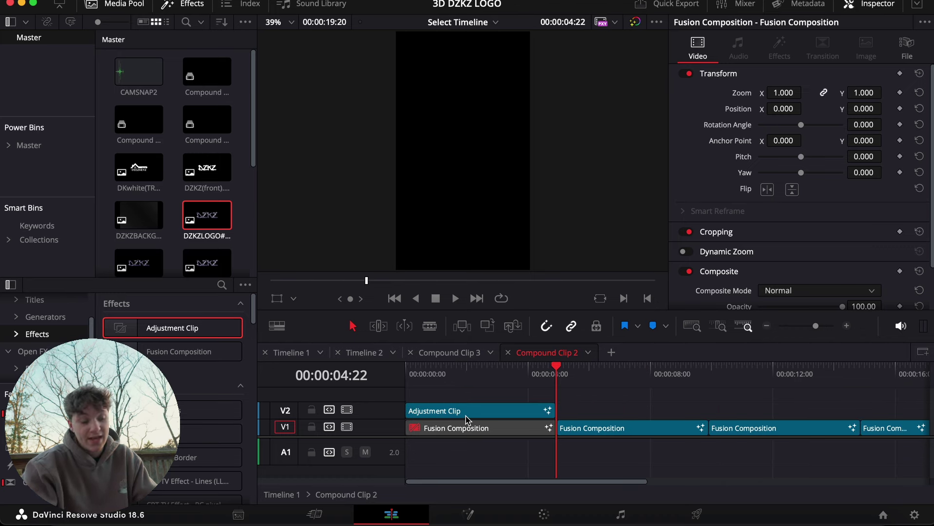
Place copies of the Adjustment Clip on V2 above the following Fusion Composition clips and play back the repeated rotation.
{"action": "left_click", "coordinate": [461, 419]}
{"action": "left_click_drag", "start_coordinate": [461, 419], "coordinate": [751, 412]}
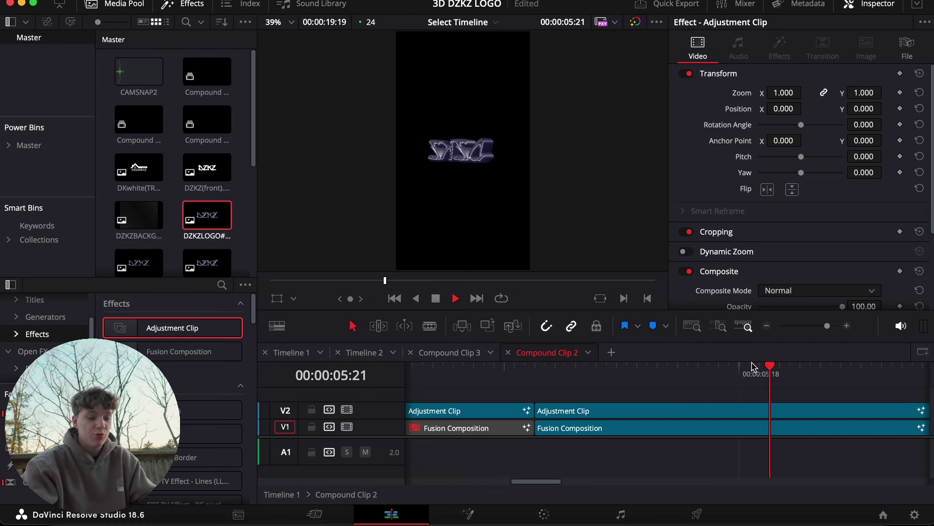
{"action": "key", "text": "space"}
{"action": "left_click", "coordinate": [767, 325]}
{"action": "left_click", "coordinate": [554, 374]}
{"action": "key", "text": "space"}
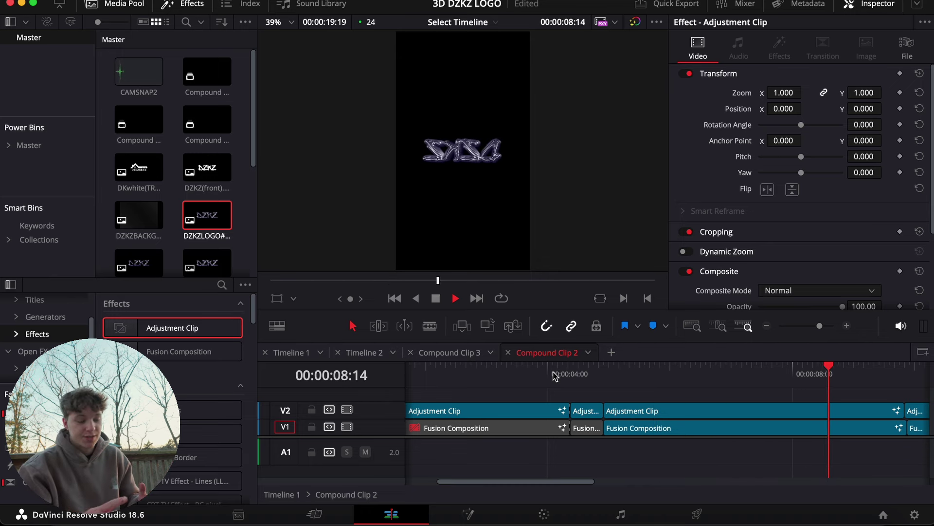
{"action": "left_click", "coordinate": [767, 325]}
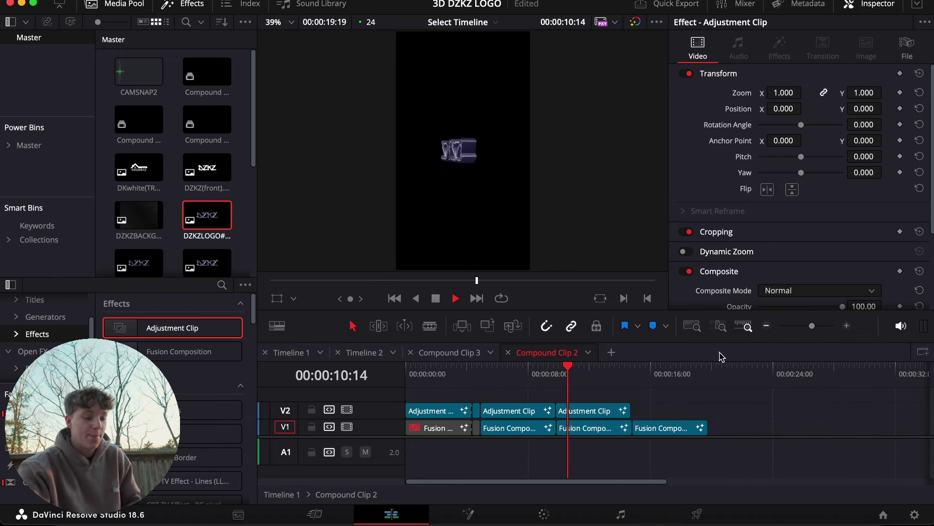
{"action": "key", "text": "space"}
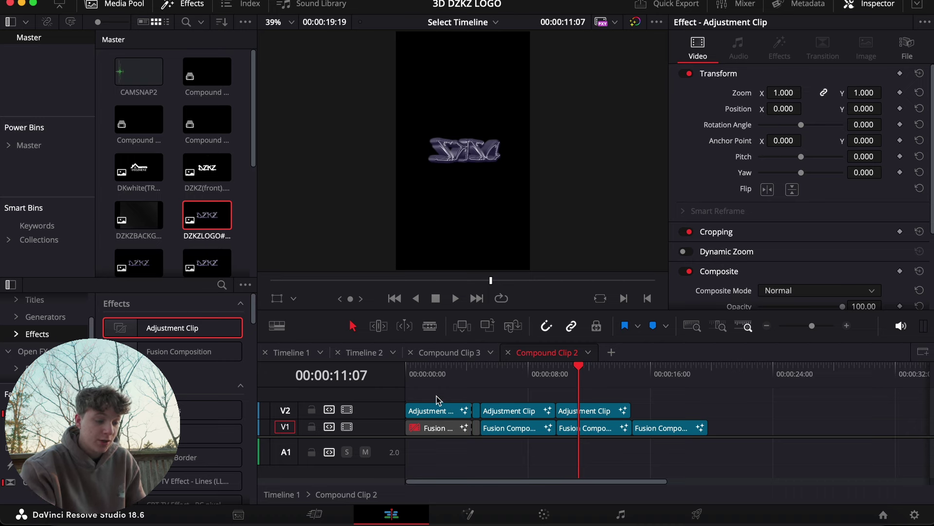
Combine all the Adjustment Clips on V2 into a new compound clip.
{"action": "left_click_drag", "start_coordinate": [437, 396], "coordinate": [641, 411]}
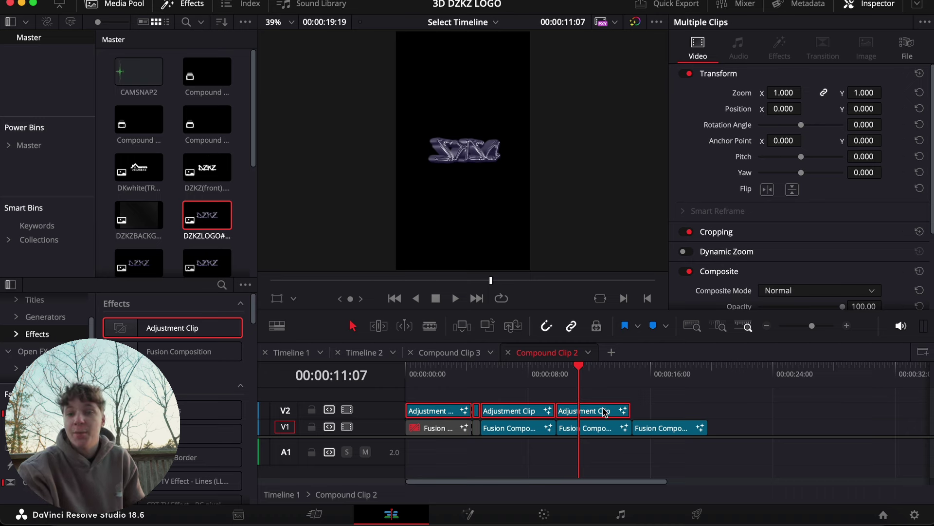
{"action": "right_click", "coordinate": [589, 415]}
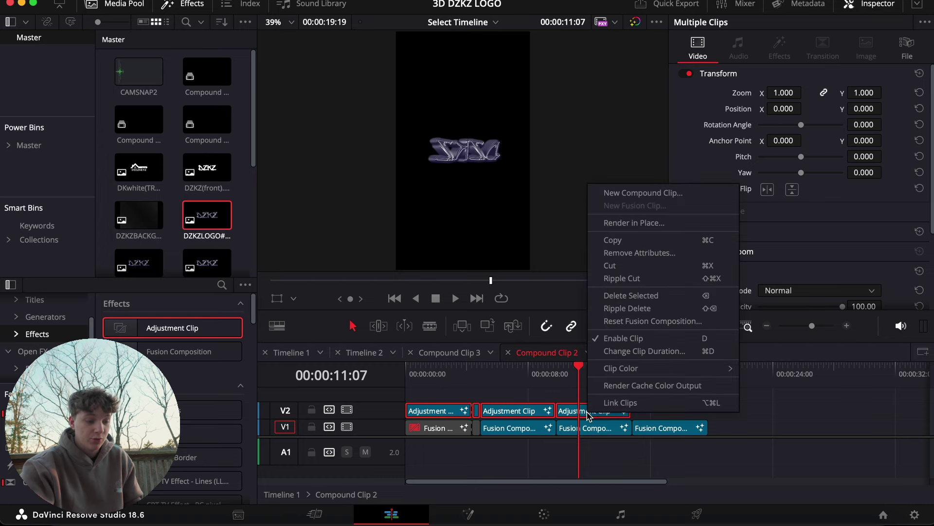
{"action": "left_click", "coordinate": [640, 193]}
{"action": "key", "text": "Return"}
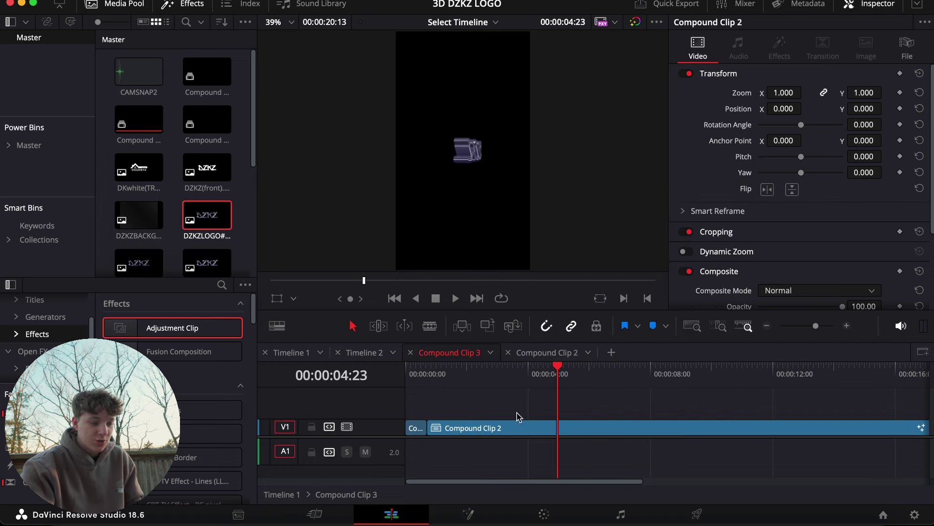
Move Compound Clip 2 on V1 to start at 00:00:01:19 and place a copy directly above it on V2.
{"action": "left_click_drag", "start_coordinate": [484, 430], "coordinate": [513, 428]}
{"action": "left_click", "coordinate": [465, 374]}
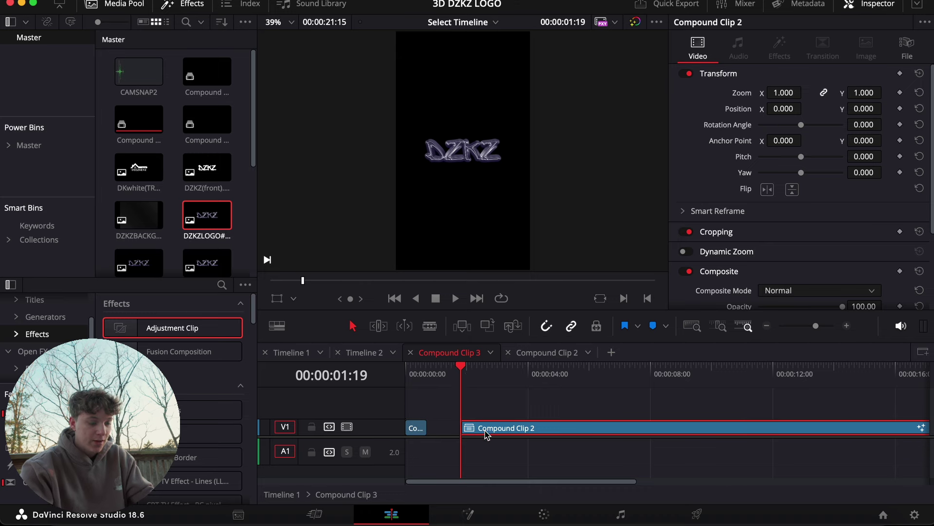
{"action": "left_click_drag", "start_coordinate": [486, 433], "coordinate": [489, 411]}
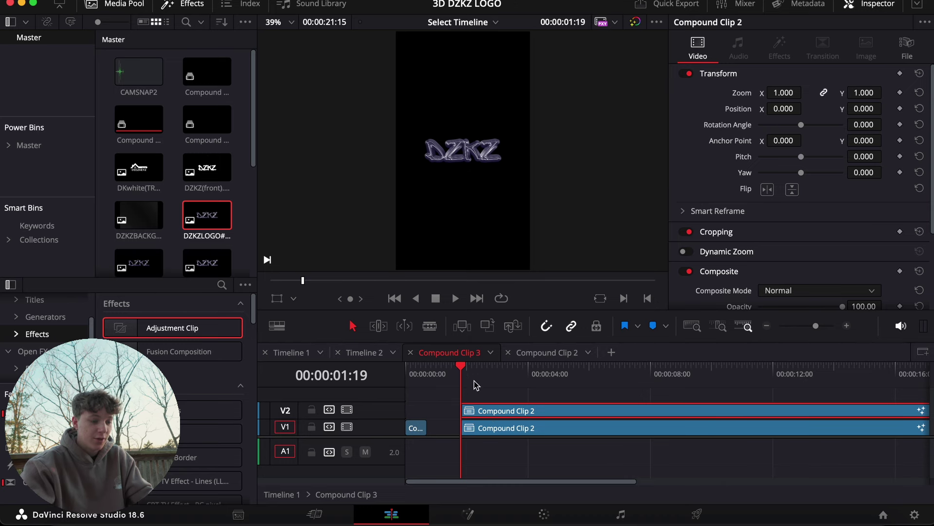
Turn the V2 copy of Compound Clip 2 into a freeze frame and trim it to the length of the short opening clip.
{"action": "right_click", "coordinate": [482, 416]}
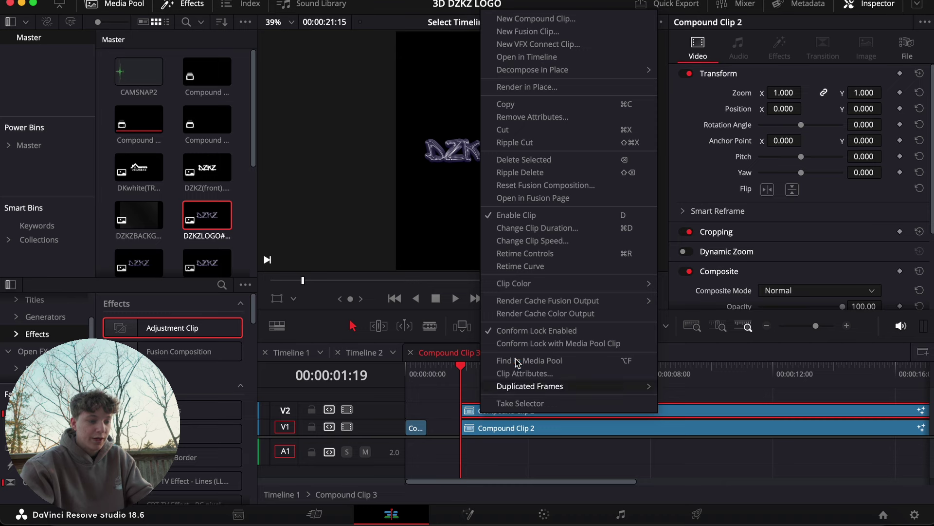
{"action": "left_click", "coordinate": [540, 242]}
{"action": "left_click", "coordinate": [747, 279]}
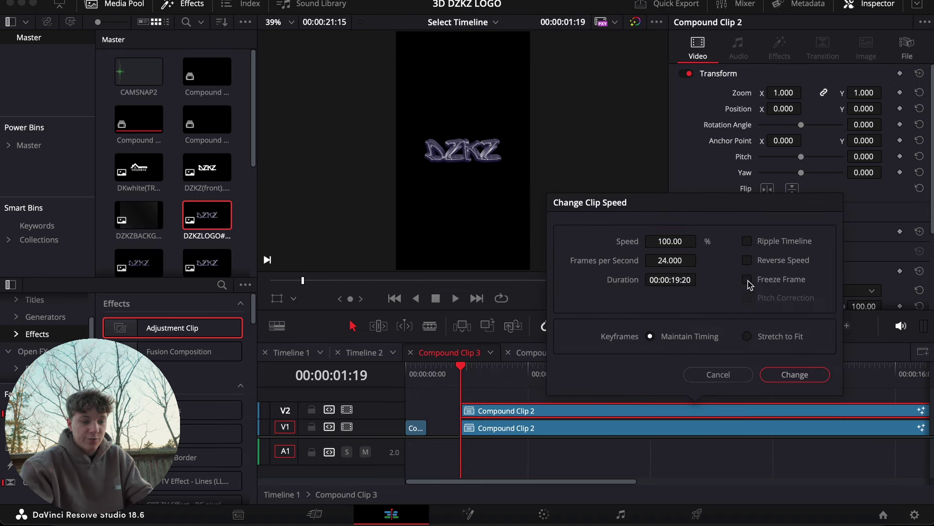
{"action": "left_click", "coordinate": [793, 374]}
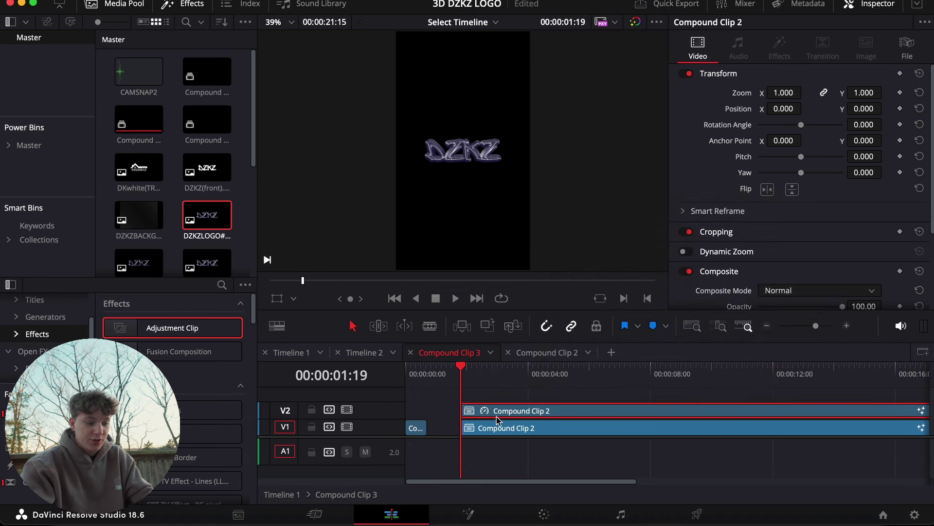
{"action": "left_click_drag", "start_coordinate": [495, 379], "coordinate": [558, 407]}
Examine frame by frame how the end of the freeze frame on V2 meets the rotating logo clip on V1.
{"action": "left_click", "coordinate": [462, 375]}
{"action": "key", "text": "space"}
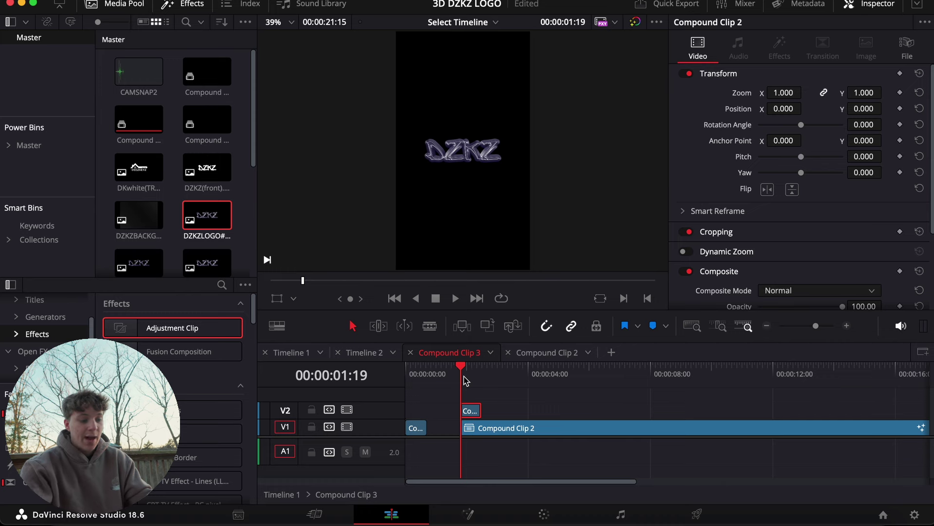
{"action": "scroll", "coordinate": [466, 381], "scroll_direction": "down", "scroll_amount": 3}
{"action": "scroll", "coordinate": [467, 381], "scroll_direction": "down", "scroll_amount": 9}
{"action": "scroll", "coordinate": [467, 381], "scroll_direction": "up", "scroll_amount": 1}
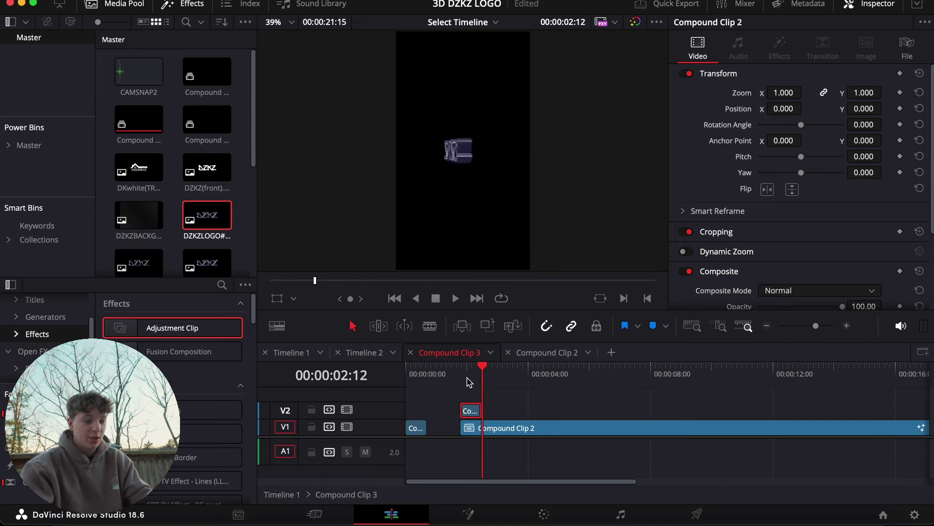
{"action": "scroll", "coordinate": [468, 382], "scroll_direction": "up", "scroll_amount": 2}
{"action": "scroll", "coordinate": [468, 382], "scroll_direction": "down", "scroll_amount": 1}
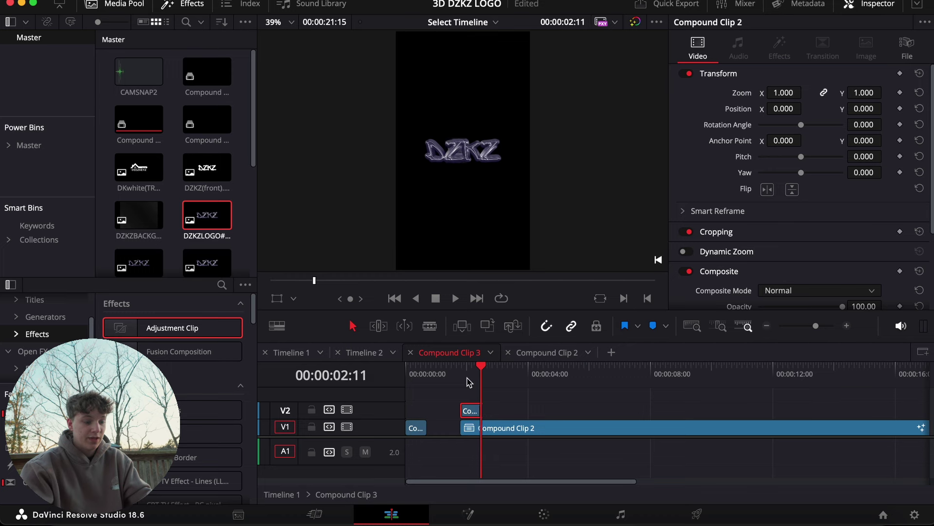
{"action": "scroll", "coordinate": [468, 382], "scroll_direction": "down", "scroll_amount": 1}
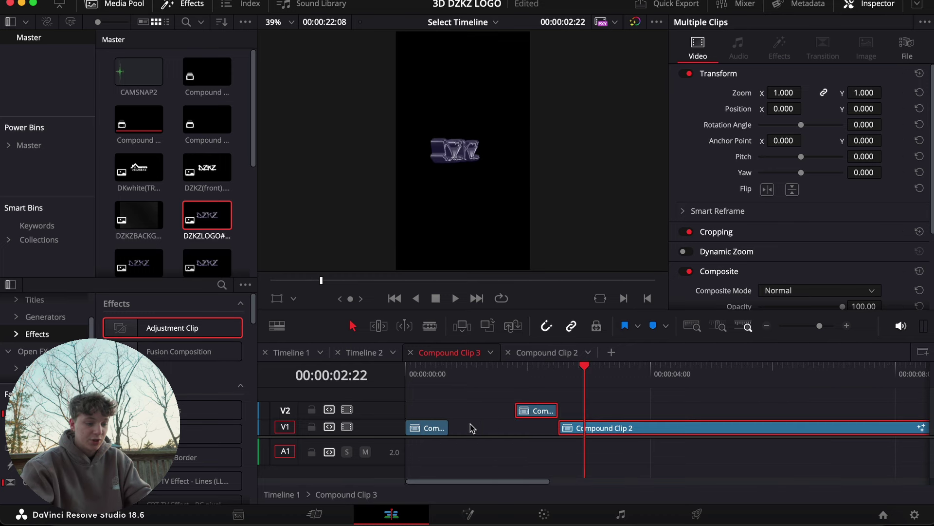
Butt Compound Clip 2 against the short opening clip on V1 and place the freeze frame at the start of V2.
{"action": "left_click", "coordinate": [437, 430]}
{"action": "left_click_drag", "start_coordinate": [599, 429], "coordinate": [492, 428]}
{"action": "left_click_drag", "start_coordinate": [538, 410], "coordinate": [429, 411]}
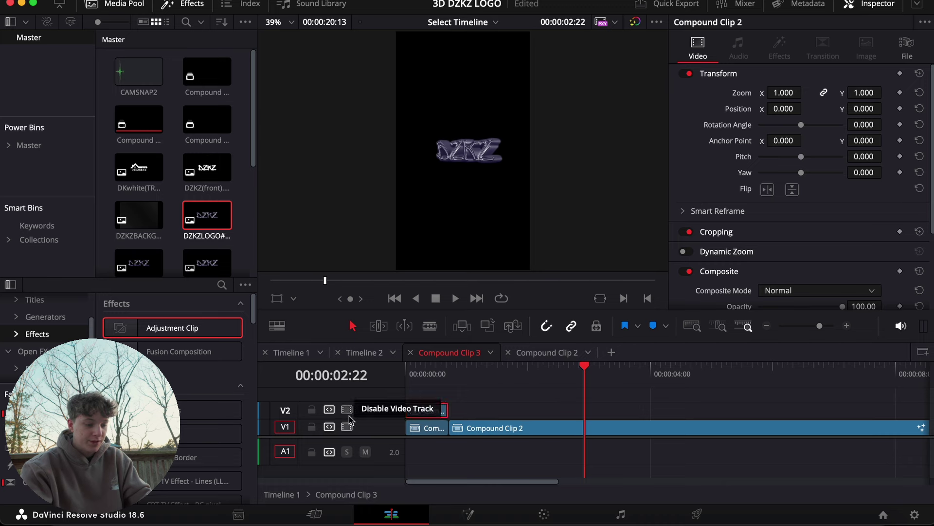
Disable the short opening clip on V1 and play back the freeze frame into the rotation from the start.
{"action": "left_click", "coordinate": [425, 429]}
{"action": "key", "text": "d"}
{"action": "left_click_drag", "start_coordinate": [426, 370], "coordinate": [308, 384]}
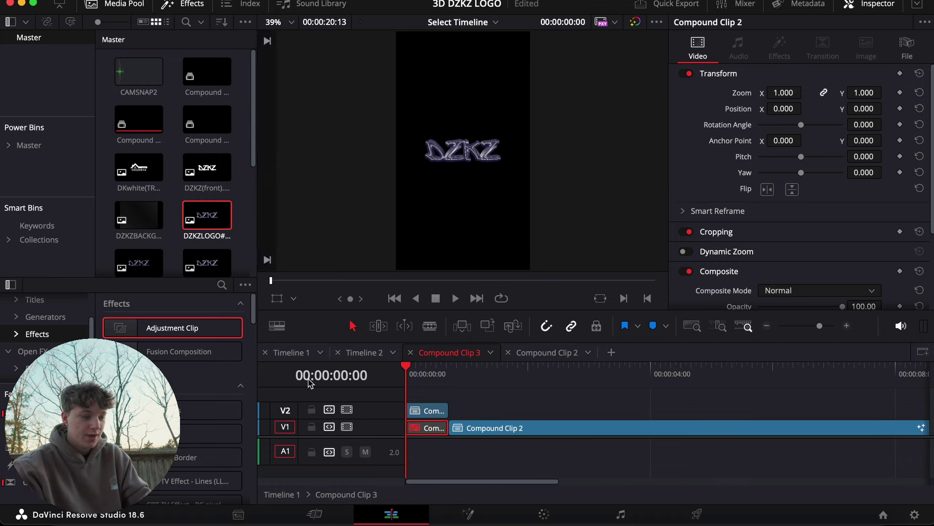
{"action": "key", "text": "space"}
{"action": "key", "text": "space"}
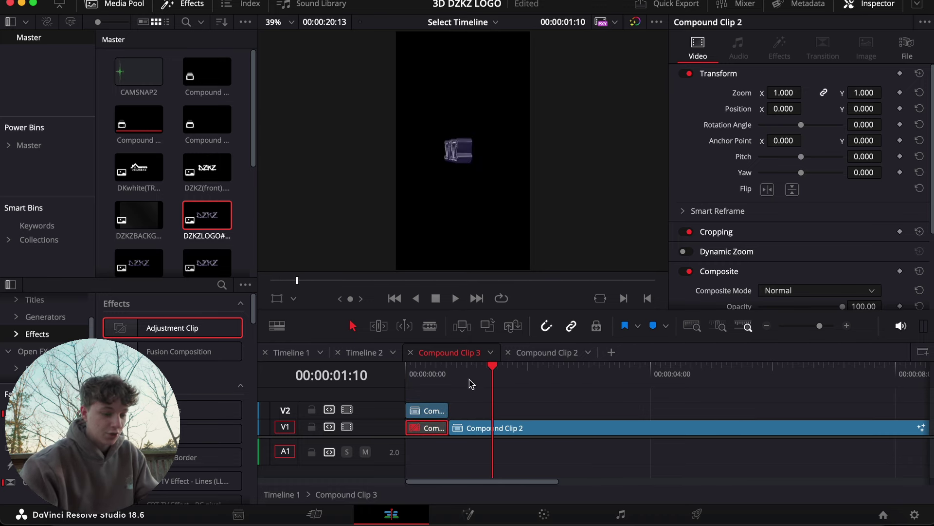
Open the V2 freeze-frame clip in the Fusion page and add a Transform node between MediaIn1 and MediaOut1.
{"action": "key", "text": "Home"}
{"action": "left_click", "coordinate": [433, 411]}
{"action": "left_click", "coordinate": [423, 379]}
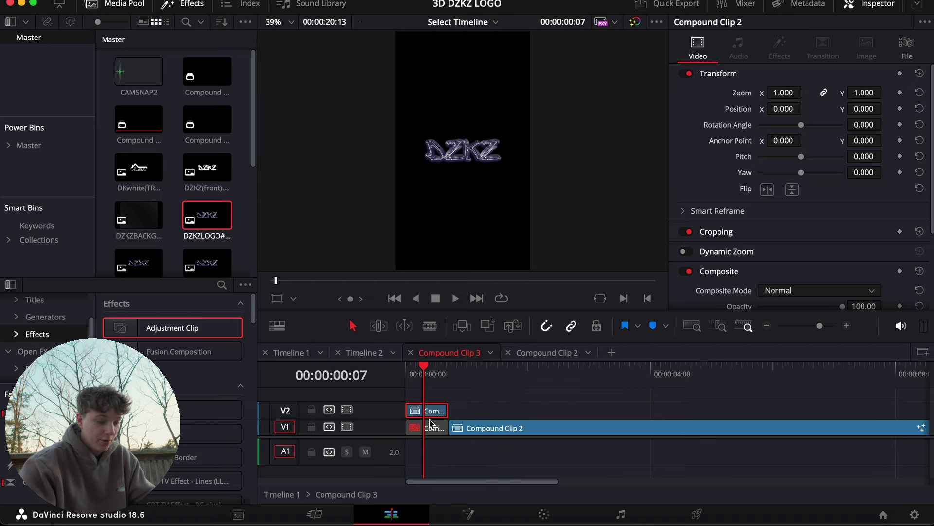
{"action": "left_click", "coordinate": [469, 514]}
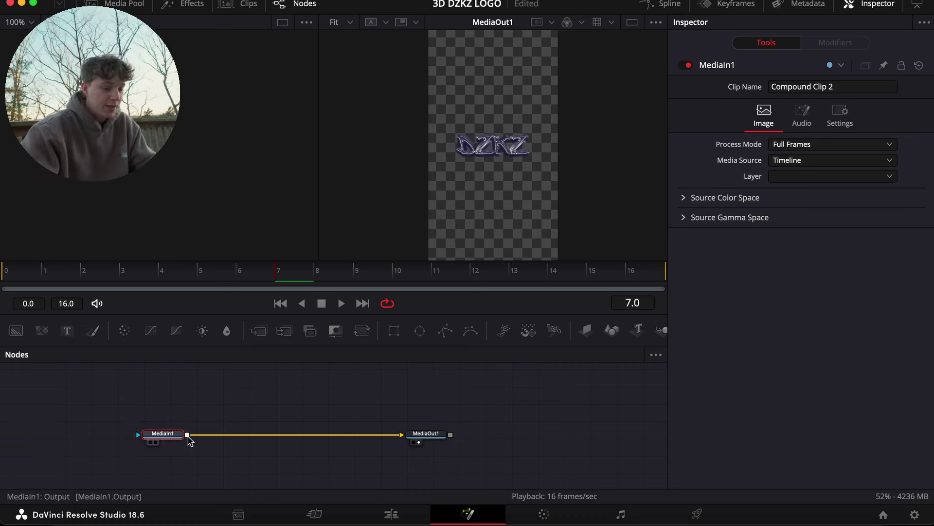
{"action": "left_click", "coordinate": [362, 330]}
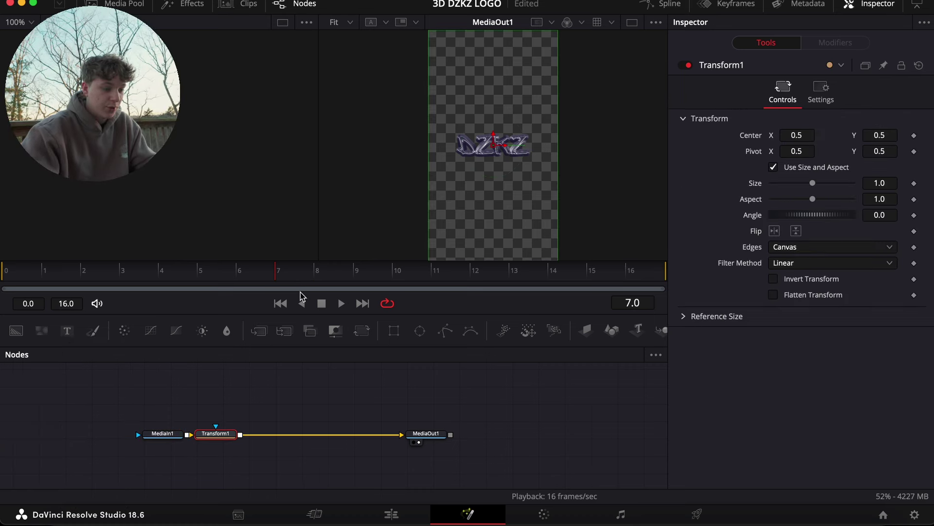
Keyframe the Transform's Center Y at -0.059 on frame 0 and 0.5 on frame 16 so the logo rises into place.
{"action": "left_click_drag", "start_coordinate": [861, 140], "coordinate": [910, 140]}
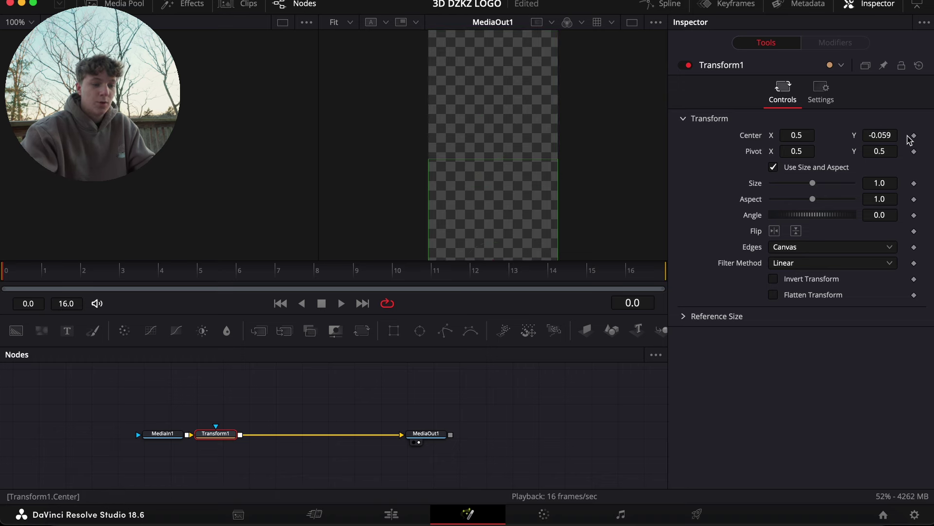
{"action": "left_click", "coordinate": [914, 136]}
{"action": "left_click", "coordinate": [393, 271]}
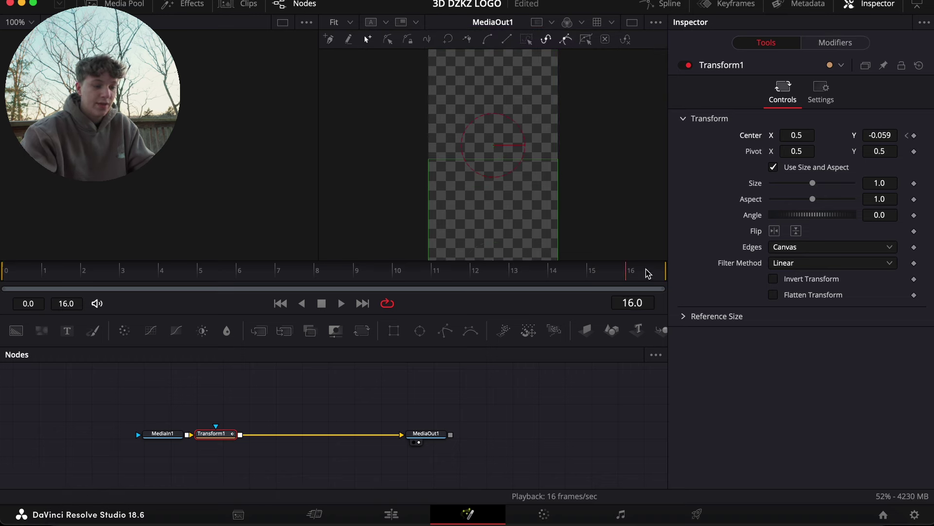
{"action": "type", "text": "0.5"}
{"action": "key", "text": "Tab"}
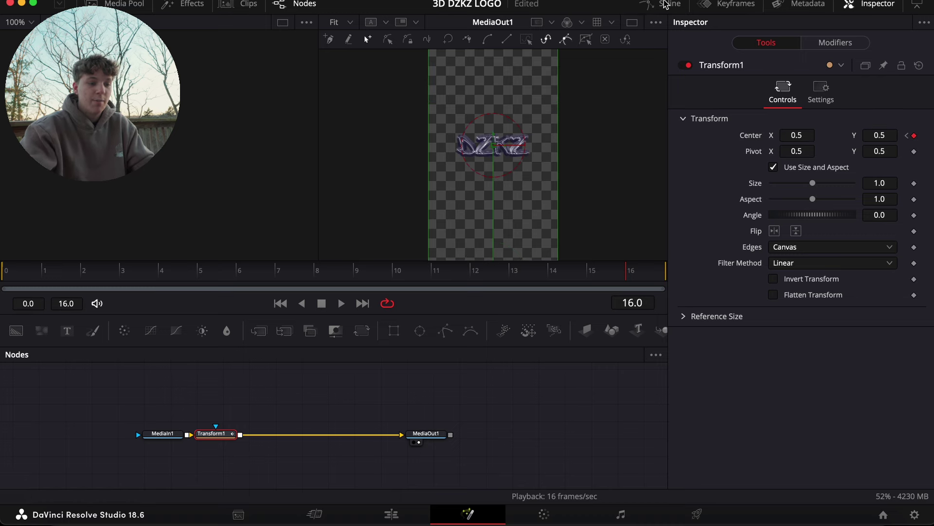
Smooth the Transform's Displacement spline and extend the first keyframe's handle to about frame 13 for a slow ease-in.
{"action": "left_click", "coordinate": [666, 4]}
{"action": "left_click", "coordinate": [354, 388]}
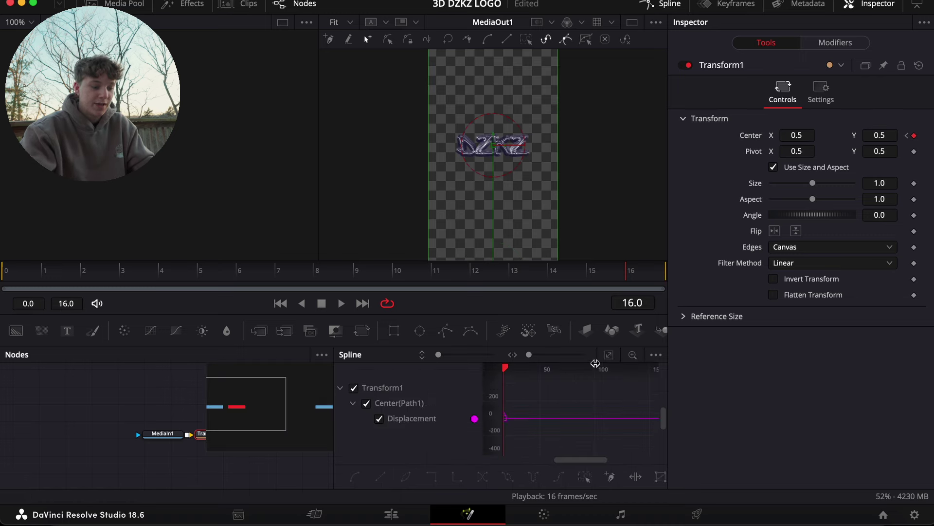
{"action": "left_click", "coordinate": [608, 355]}
{"action": "left_click_drag", "start_coordinate": [657, 459], "coordinate": [453, 418]}
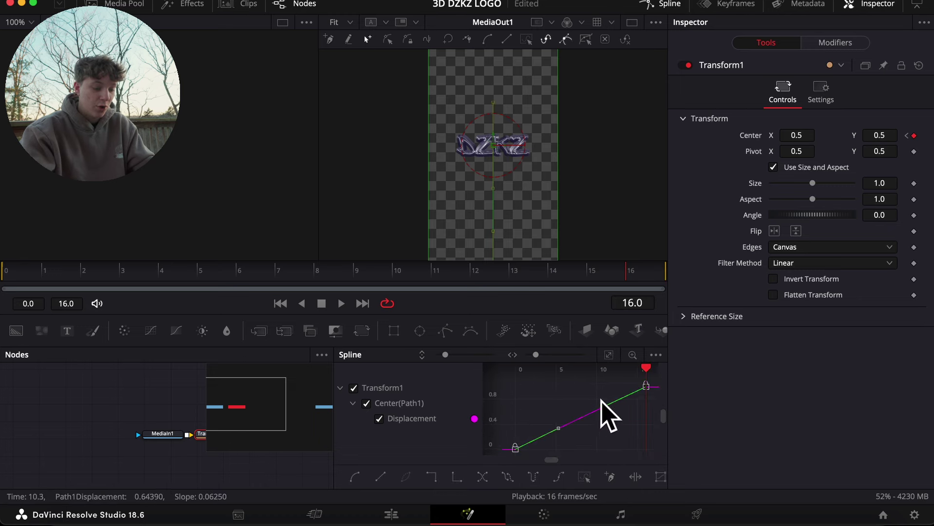
{"action": "key", "text": "s"}
{"action": "left_click_drag", "start_coordinate": [559, 449], "coordinate": [623, 446]}
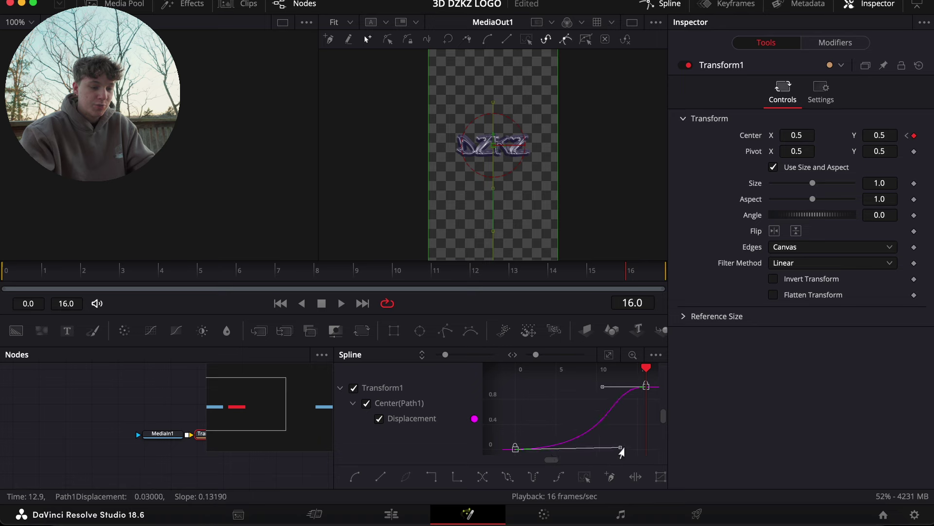
Enable Motion Blur on the Transform node and close the Spline editor.
{"action": "left_click", "coordinate": [820, 95]}
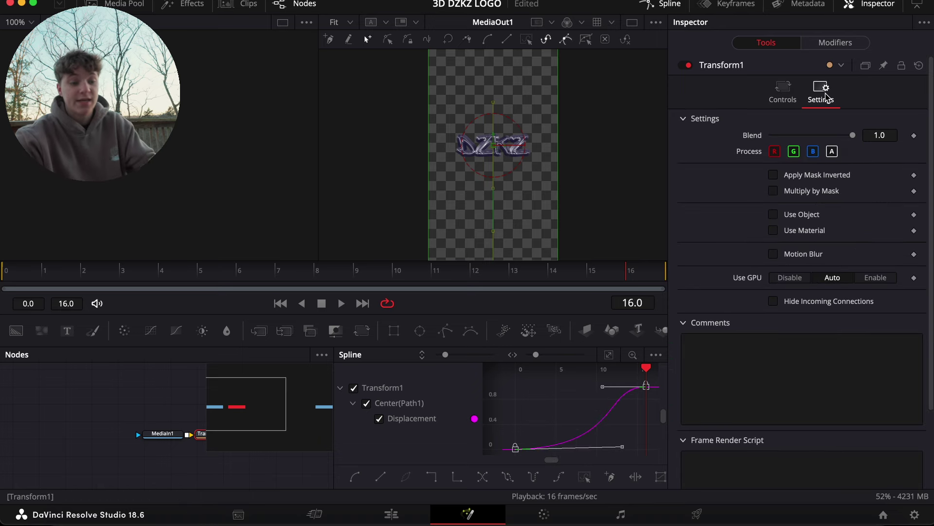
{"action": "left_click", "coordinate": [773, 254]}
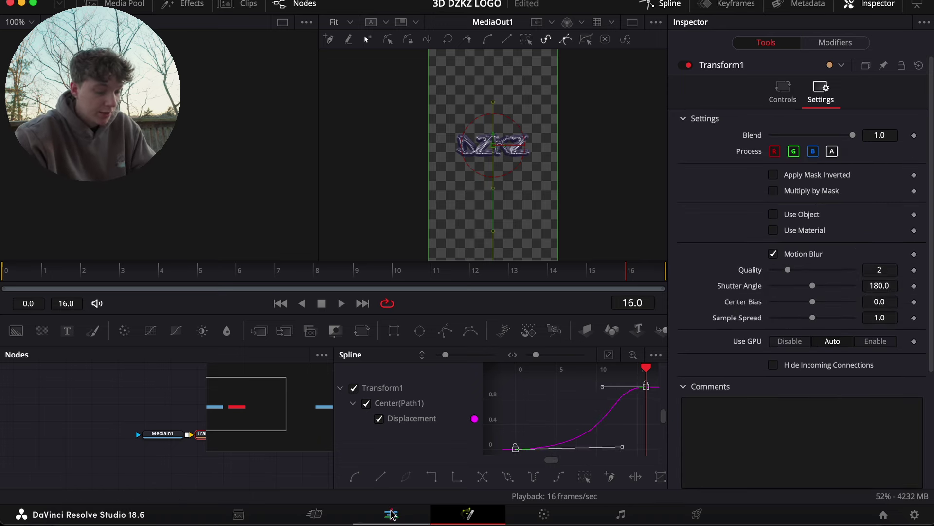
{"action": "left_click", "coordinate": [667, 10]}
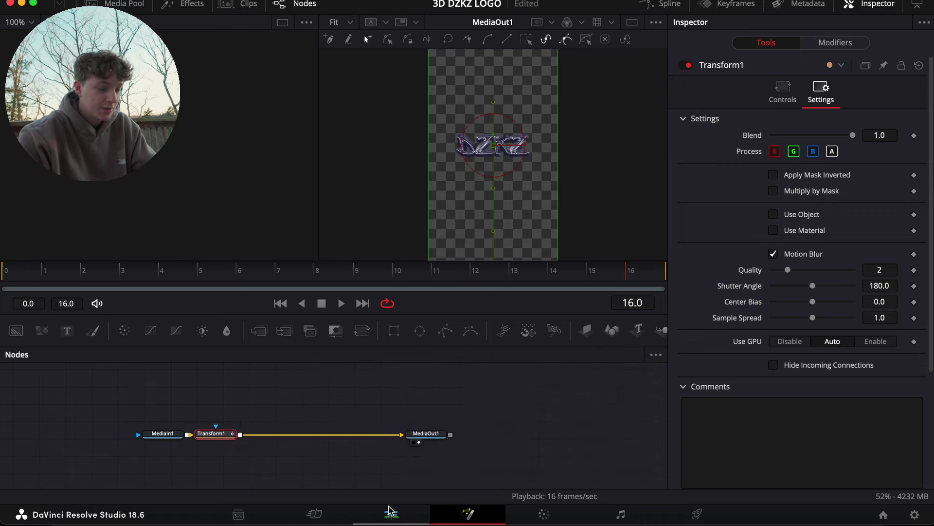
Return to the Edit page and play back the logo's rising intro from the first frame.
{"action": "left_click", "coordinate": [391, 513]}
{"action": "left_click_drag", "start_coordinate": [444, 371], "coordinate": [402, 373]}
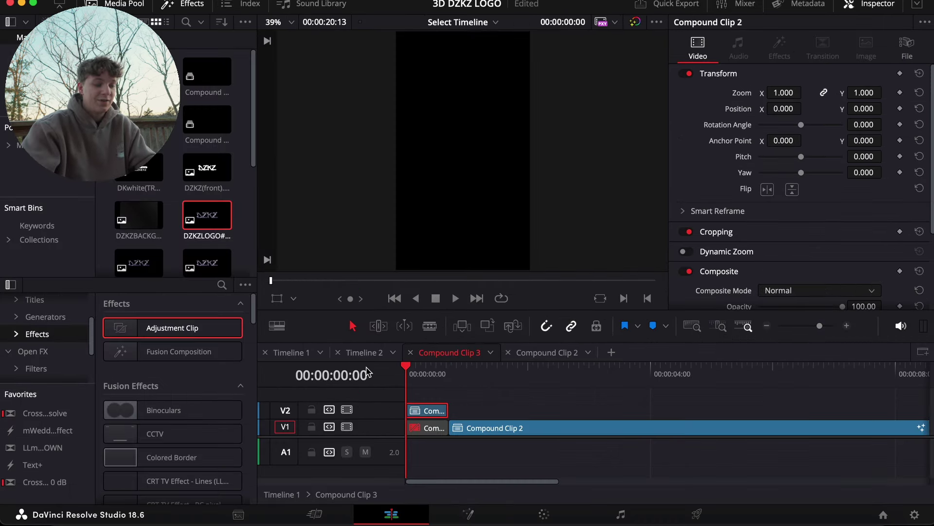
{"action": "key", "text": "space"}
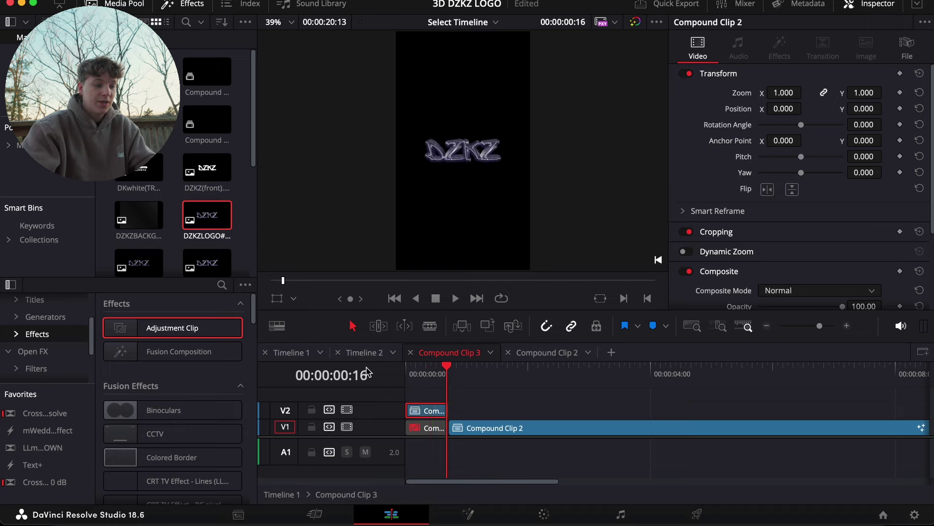
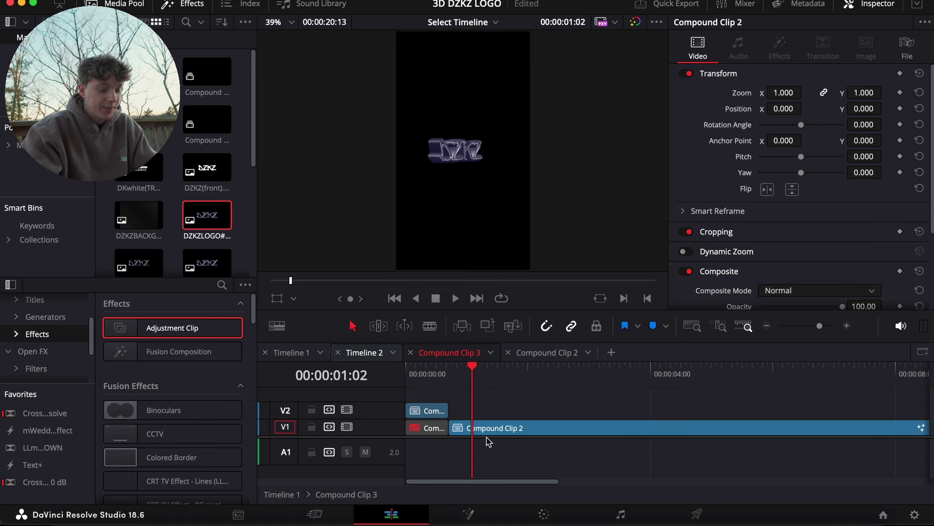
Open Timeline 1, delete DZKZBACKGROUND.png from V1, move Compound Clip 3 down to V1 and play it back.
{"action": "left_click", "coordinate": [290, 353]}
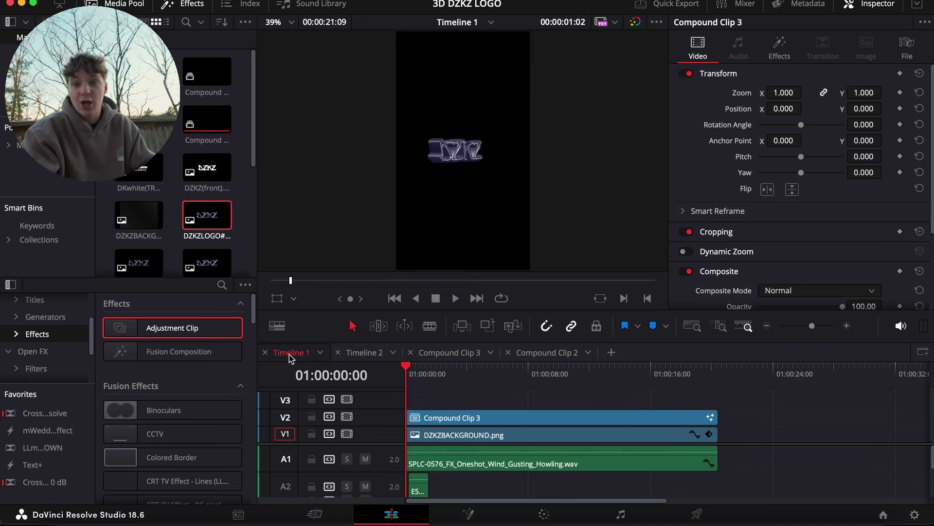
{"action": "left_click", "coordinate": [491, 438]}
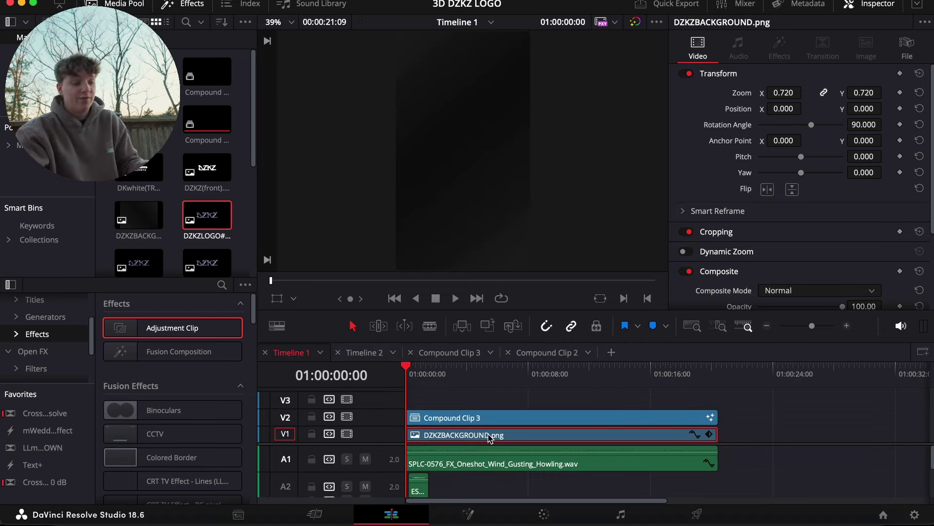
{"action": "key", "text": "BackSpace"}
{"action": "left_click_drag", "start_coordinate": [477, 418], "coordinate": [477, 438]}
{"action": "key", "text": "space"}
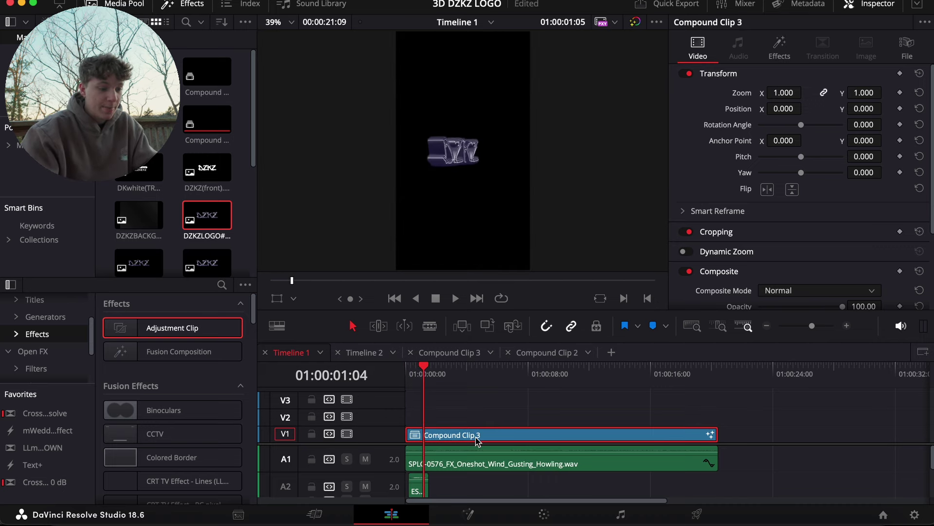
{"action": "key", "text": "space"}
{"action": "left_click_drag", "start_coordinate": [462, 487], "coordinate": [422, 459]}
{"action": "left_click", "coordinate": [462, 488]}
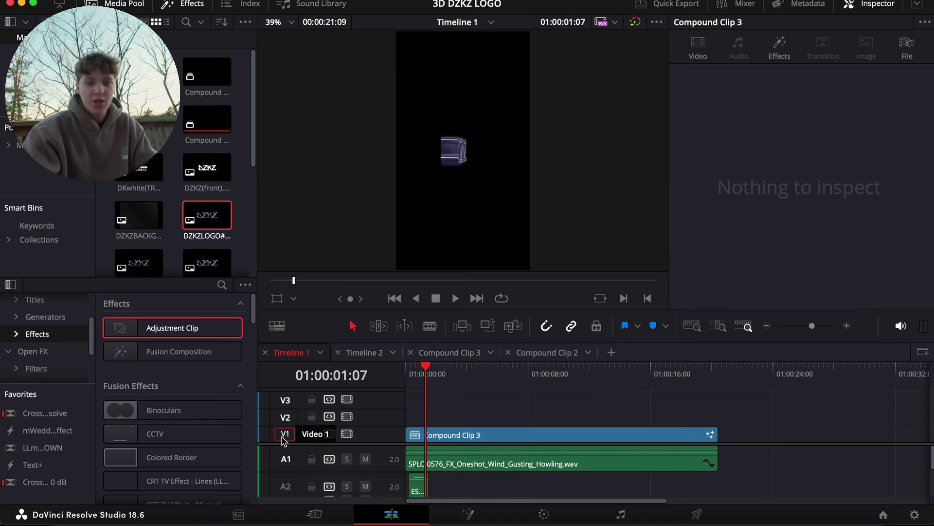
Place DZKZBACKGROUND.png from the Master bin on V3 above Compound Clip 3 on V2, matching the clip's full length.
{"action": "left_click", "coordinate": [19, 145]}
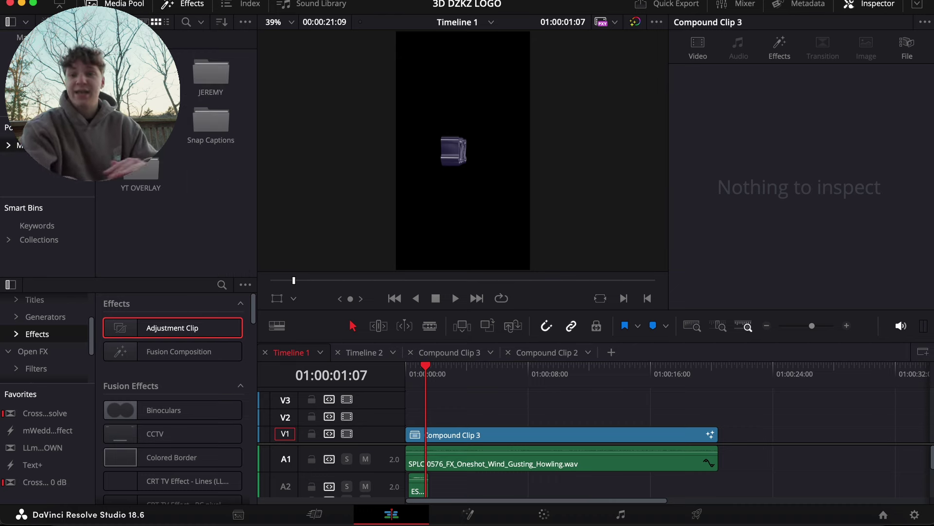
{"action": "left_click", "coordinate": [22, 37]}
{"action": "scroll", "coordinate": [145, 214], "scroll_direction": "down", "scroll_amount": 5}
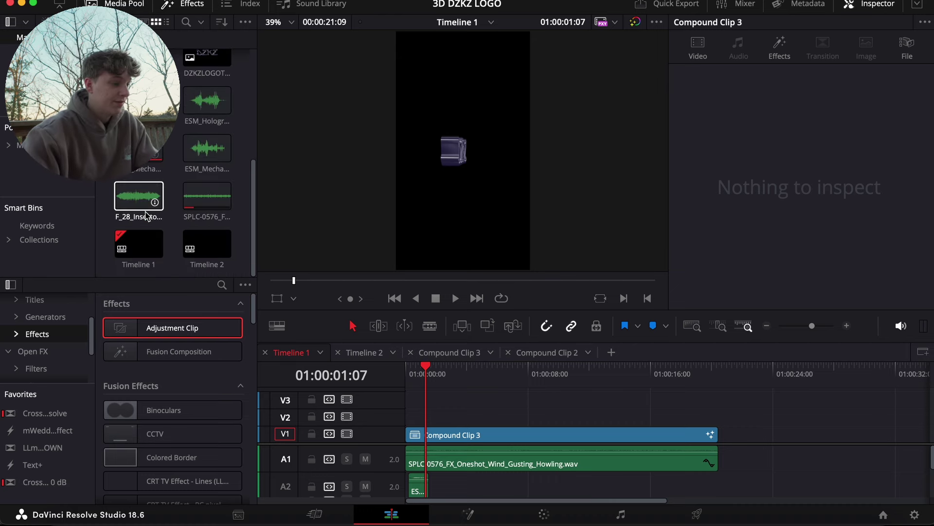
{"action": "scroll", "coordinate": [149, 210], "scroll_direction": "up", "scroll_amount": 5}
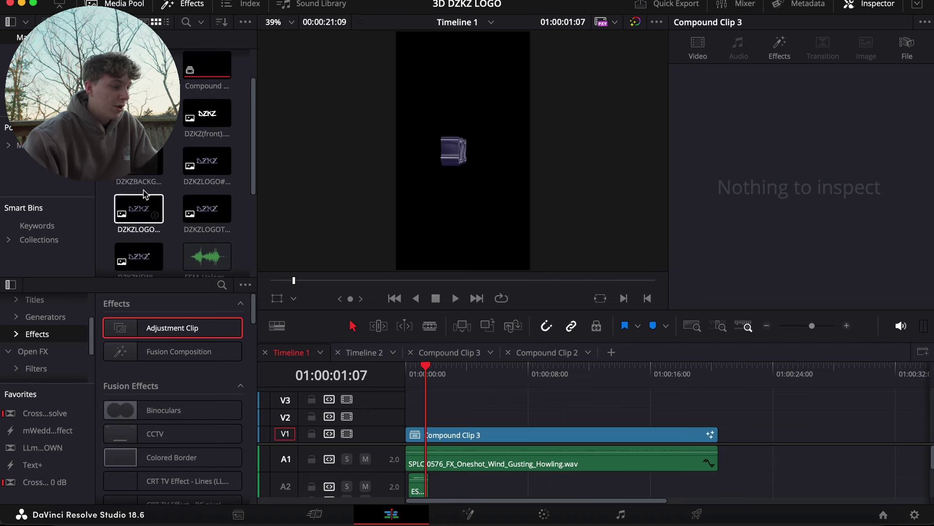
{"action": "left_click_drag", "start_coordinate": [143, 181], "coordinate": [719, 434]}
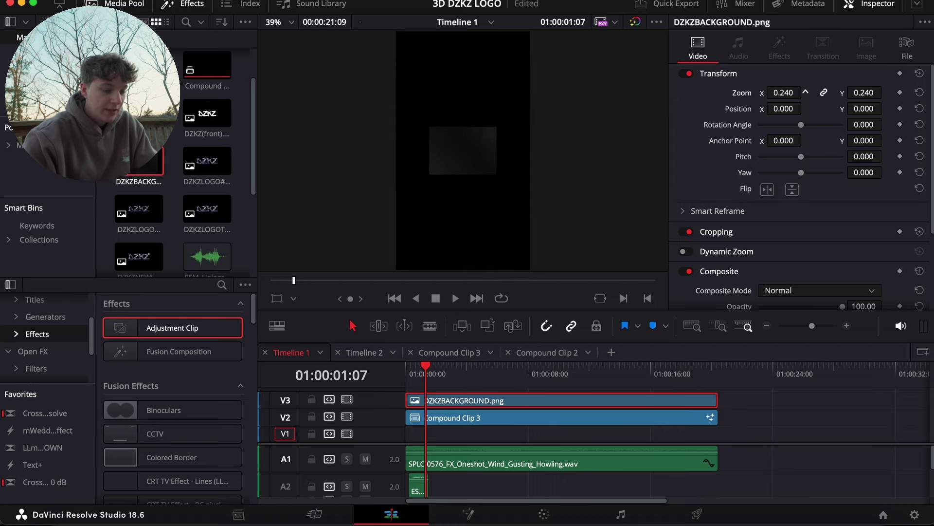
Rotate the DZKZBACKGROUND.png clip by 90 degrees and set its zoom to 0.730 to fill the vertical frame.
{"action": "type", "text": "90"}
{"action": "key", "text": "Return"}
{"action": "left_click_drag", "start_coordinate": [774, 96], "coordinate": [806, 92]}
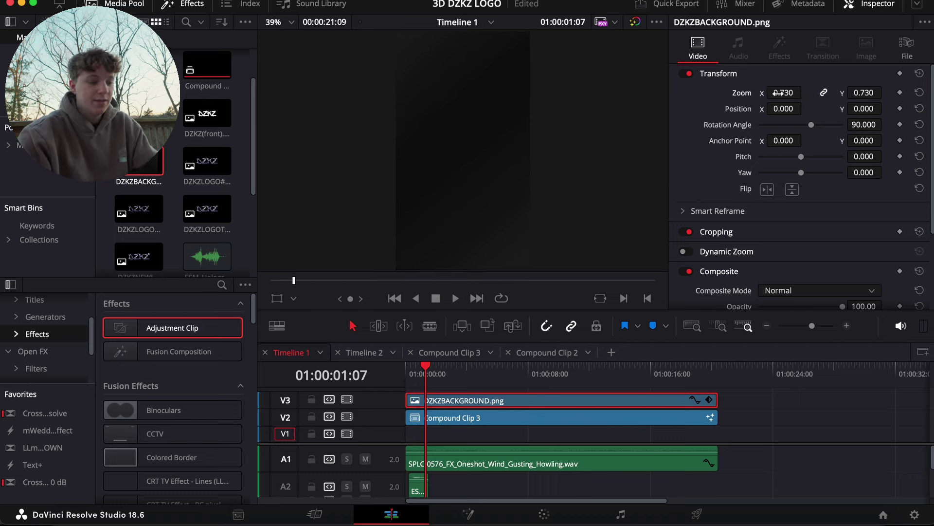
Move DZKZBACKGROUND.png to V1 beneath Compound Clip 3 and play the timeline from the start.
{"action": "left_click_drag", "start_coordinate": [471, 402], "coordinate": [470, 436]}
{"action": "key", "text": "Home"}
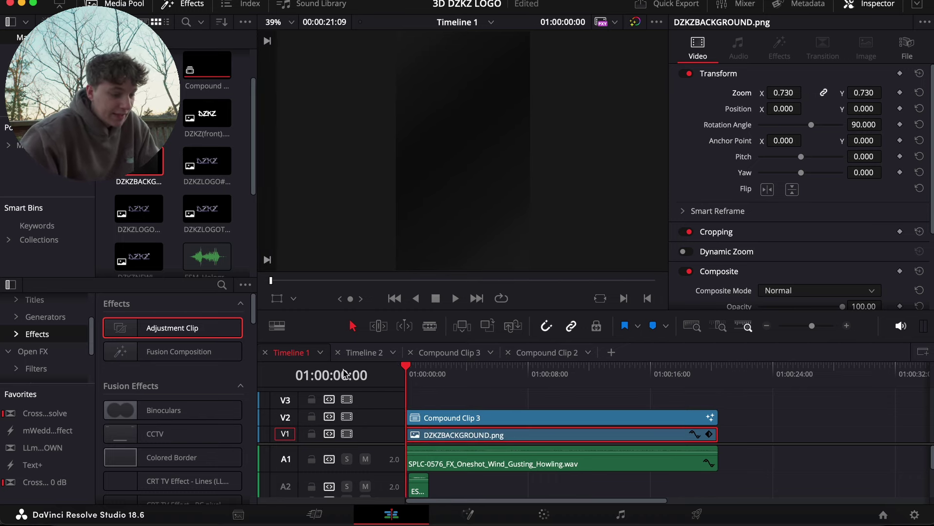
{"action": "key", "text": "space"}
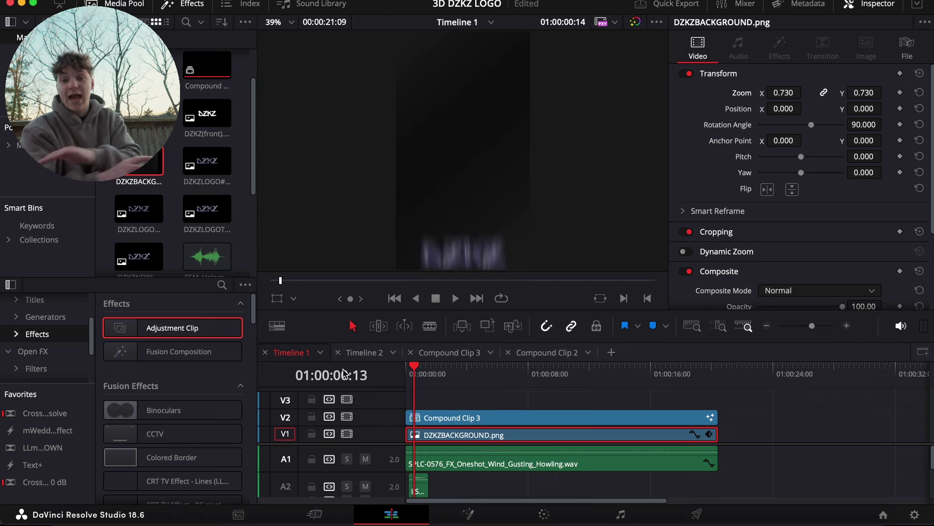